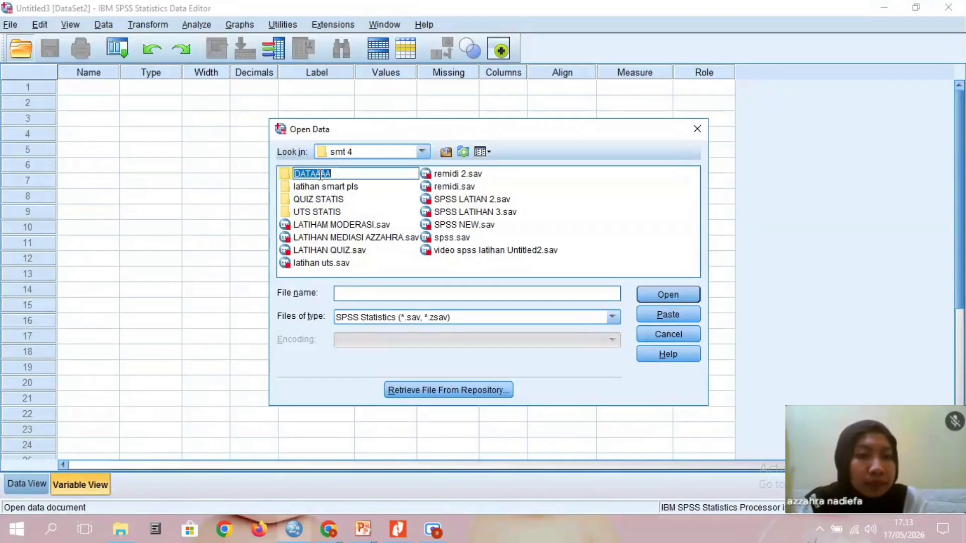
# - Import the Excel workbook DATA UTS NEW.xlsx from the DATAAAA folder as a new dataset
pyautogui.doubleClick(319, 174)
pyautogui.click(464, 317)
pyautogui.click(468, 358)
pyautogui.click(351, 174)
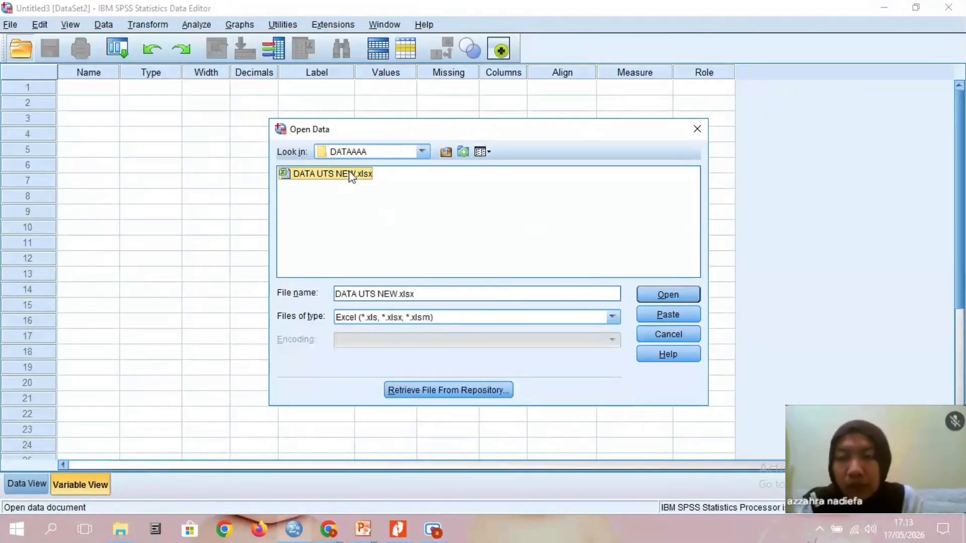
pyautogui.click(678, 296)
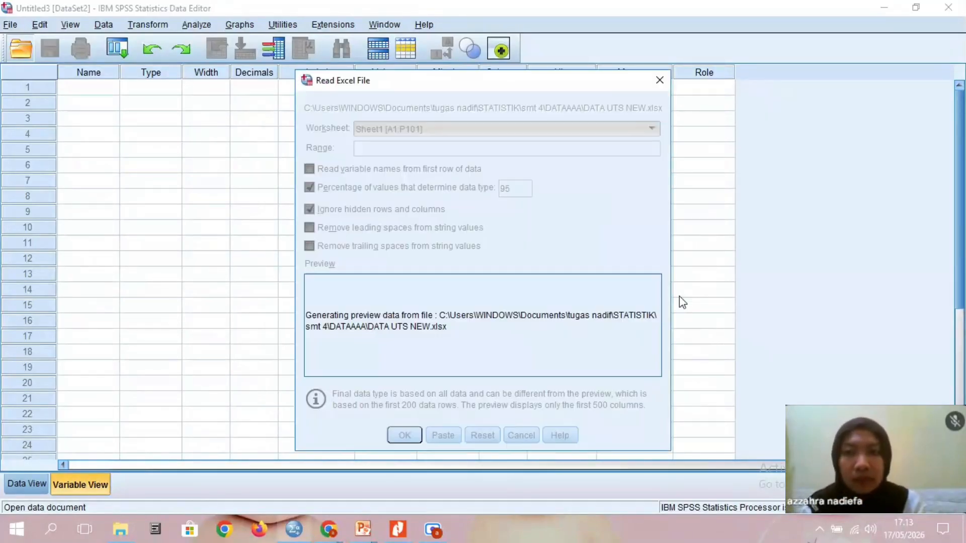
pyautogui.click(405, 435)
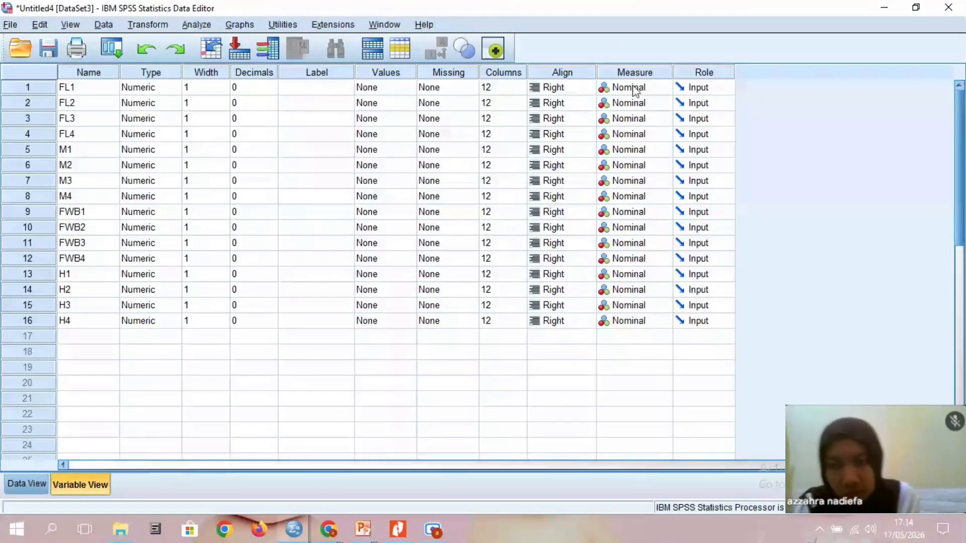
# - Set the measurement level of all 16 variables, from FL1 to H4, to Scale
pyautogui.click(619, 88)
pyautogui.click(621, 105)
pyautogui.click(621, 105)
pyautogui.click(622, 122)
pyautogui.click(621, 121)
pyautogui.click(623, 135)
pyautogui.click(623, 137)
pyautogui.doubleClick(625, 150)
pyautogui.doubleClick(625, 165)
pyautogui.click(626, 181)
pyautogui.click(626, 181)
pyautogui.doubleClick(626, 197)
pyautogui.doubleClick(626, 212)
pyautogui.click(627, 226)
pyautogui.click(627, 227)
pyautogui.doubleClick(628, 243)
pyautogui.doubleClick(628, 259)
pyautogui.doubleClick(629, 274)
pyautogui.doubleClick(629, 289)
pyautogui.click(629, 305)
pyautogui.click(630, 307)
pyautogui.doubleClick(631, 321)
pyautogui.click(624, 336)
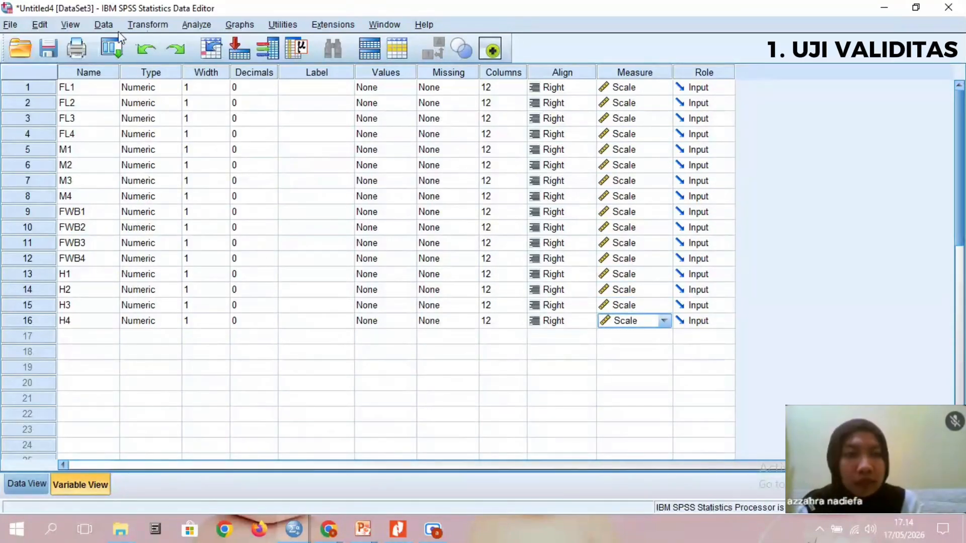
# - Start a computed variable with TOTALFL as the target variable name
pyautogui.click(146, 24)
pyautogui.click(178, 43)
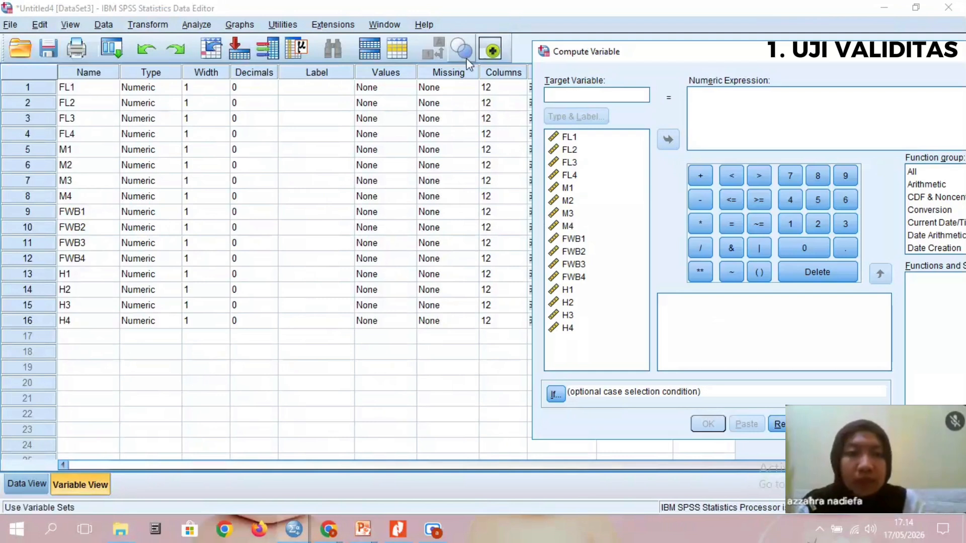
pyautogui.moveTo(707, 51); pyautogui.dragTo(416, 47)
pyautogui.click(303, 92)
pyautogui.write('f')
pyautogui.press('BackSpace')
pyautogui.write('TOTALFL')
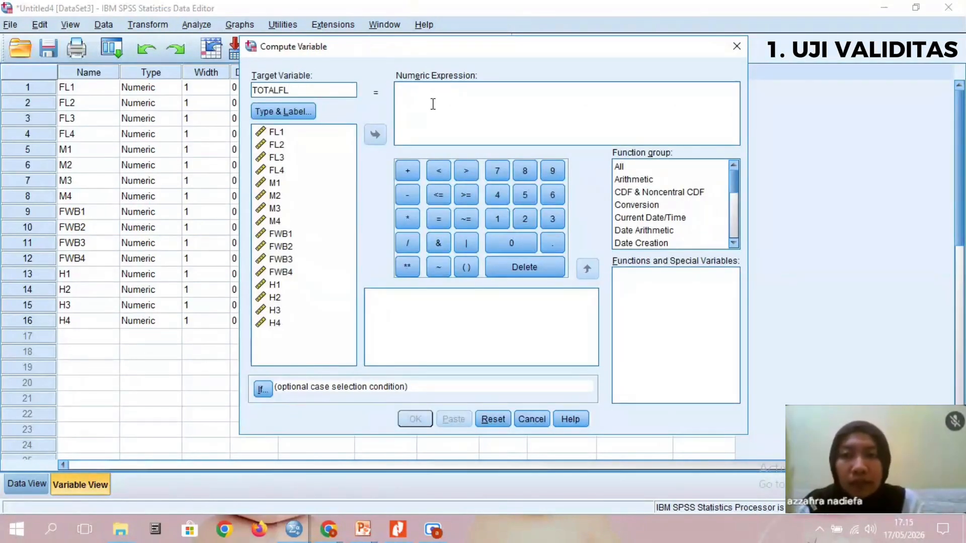
# - Compute TOTALFL with the expression SUM(FL1 to FL4) and set its measurement level to Scale
pyautogui.click(433, 103)
pyautogui.write('SUM(')
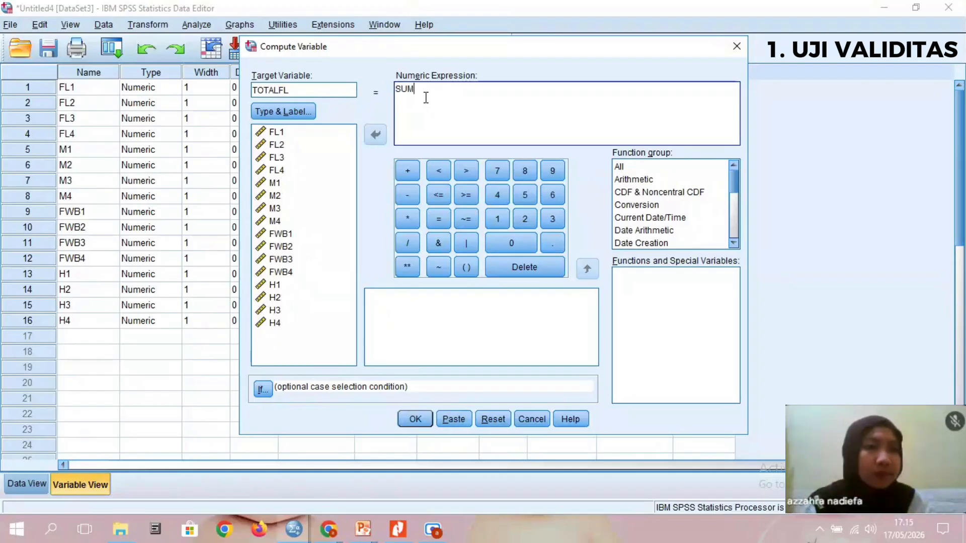
pyautogui.doubleClick(273, 136)
pyautogui.click(460, 115)
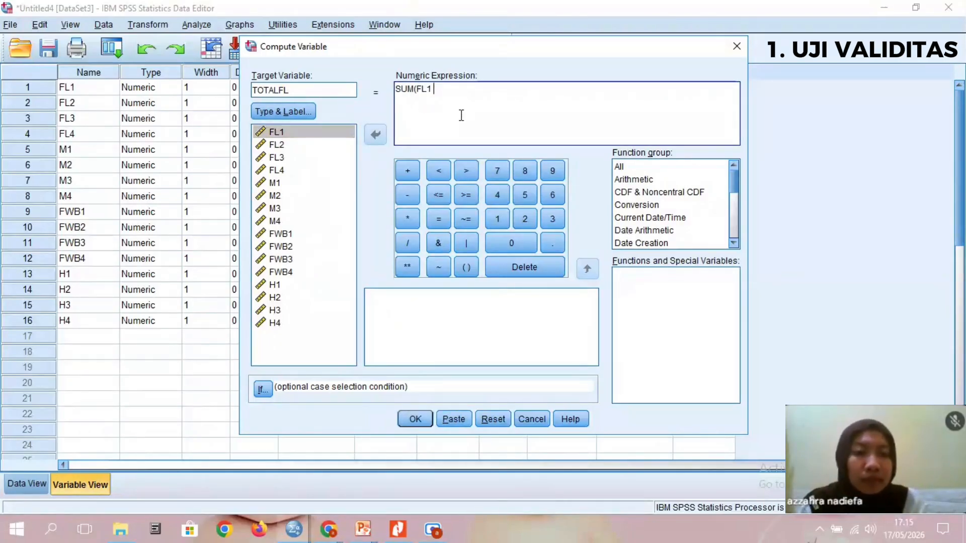
pyautogui.write('to')
pyautogui.doubleClick(277, 171)
pyautogui.click(475, 92)
pyautogui.write(')')
pyautogui.click(415, 418)
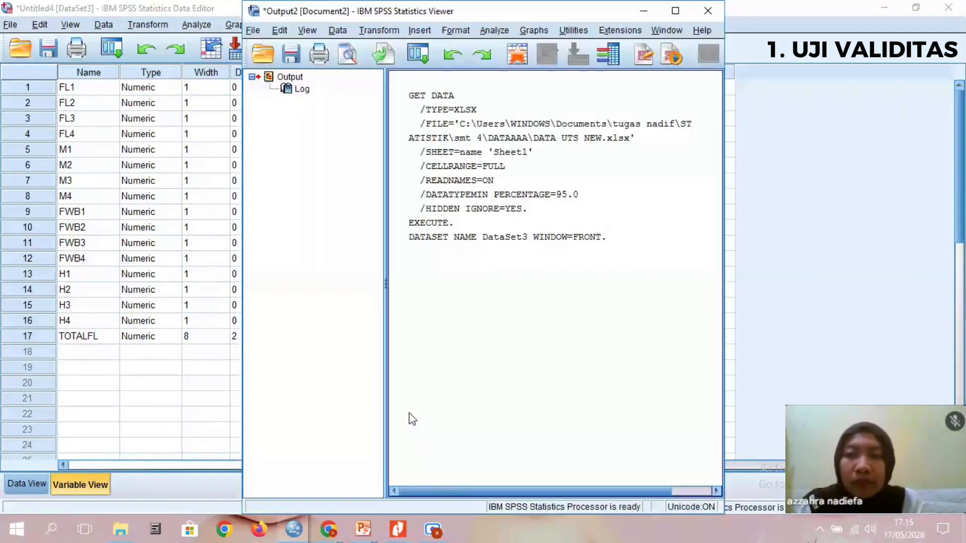
pyautogui.click(643, 11)
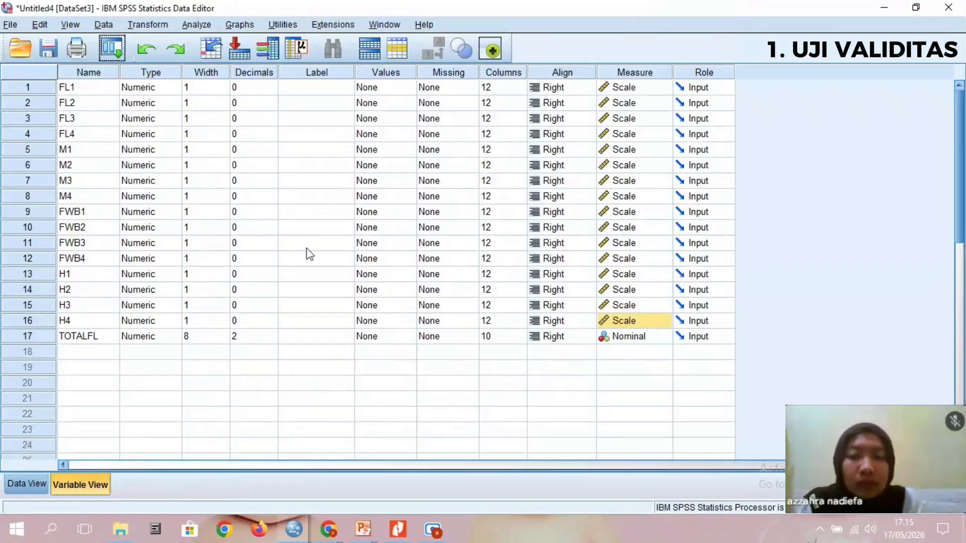
pyautogui.click(636, 340)
pyautogui.click(651, 352)
# - Compute the variable TOTALM as SUM(M1 to M4) and set its measurement level to Scale
pyautogui.click(147, 24)
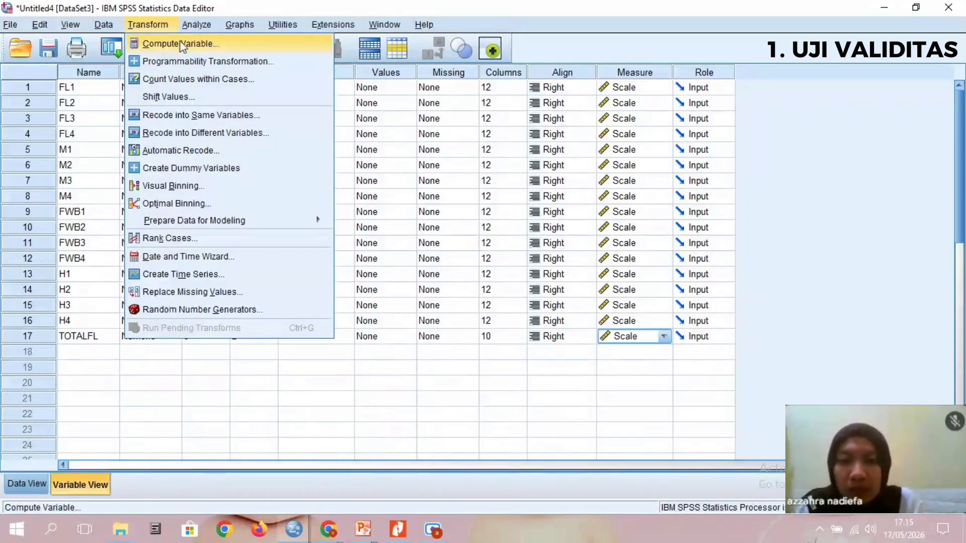
pyautogui.click(183, 41)
pyautogui.click(309, 91)
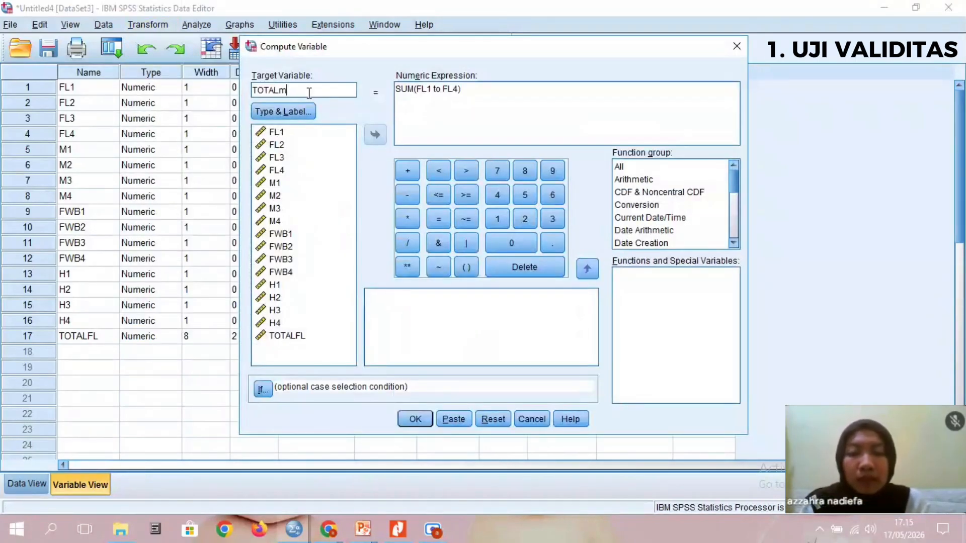
pyautogui.doubleClick(425, 91)
pyautogui.doubleClick(293, 180)
pyautogui.doubleClick(446, 91)
pyautogui.doubleClick(276, 221)
pyautogui.click(416, 420)
pyautogui.click(644, 11)
pyautogui.click(636, 352)
pyautogui.click(629, 367)
# - Compute the variable TOTALFWB as SUM(FWB1 to FWB4) and set its measurement level to Scale
pyautogui.click(147, 24)
pyautogui.click(183, 41)
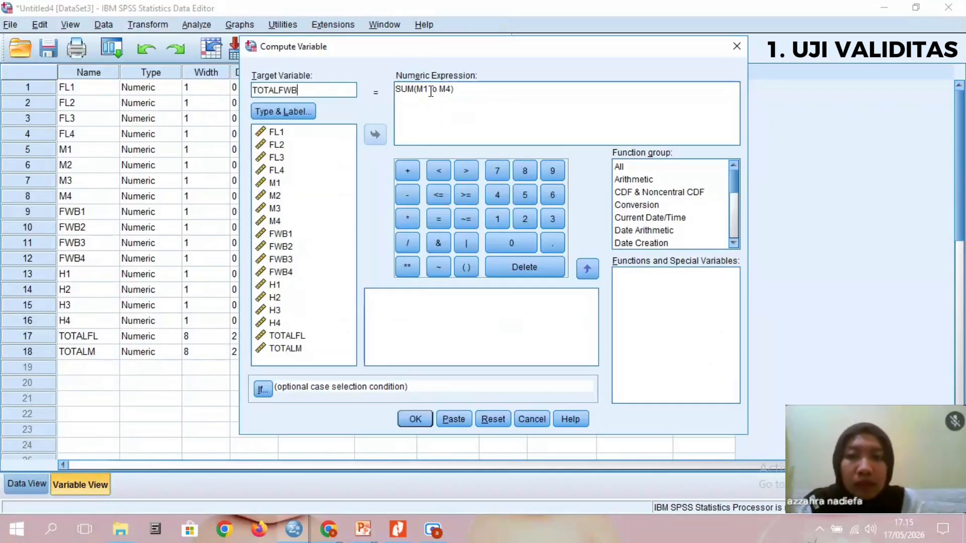
pyautogui.doubleClick(425, 90)
pyautogui.doubleClick(280, 234)
pyautogui.doubleClick(447, 91)
pyautogui.doubleClick(280, 272)
pyautogui.click(416, 420)
pyautogui.click(643, 11)
pyautogui.click(635, 368)
pyautogui.click(625, 382)
# - Compute the variable TOTALH as SUM(H1 to H4) and set its measurement level to Scale
pyautogui.click(147, 25)
pyautogui.click(183, 41)
pyautogui.click(310, 90)
pyautogui.press('BackSpace')
pyautogui.press('BackSpace')
pyautogui.press('BackSpace')
pyautogui.write('H')
pyautogui.doubleClick(426, 90)
pyautogui.doubleClick(275, 285)
pyautogui.doubleClick(449, 89)
pyautogui.doubleClick(275, 322)
pyautogui.click(421, 421)
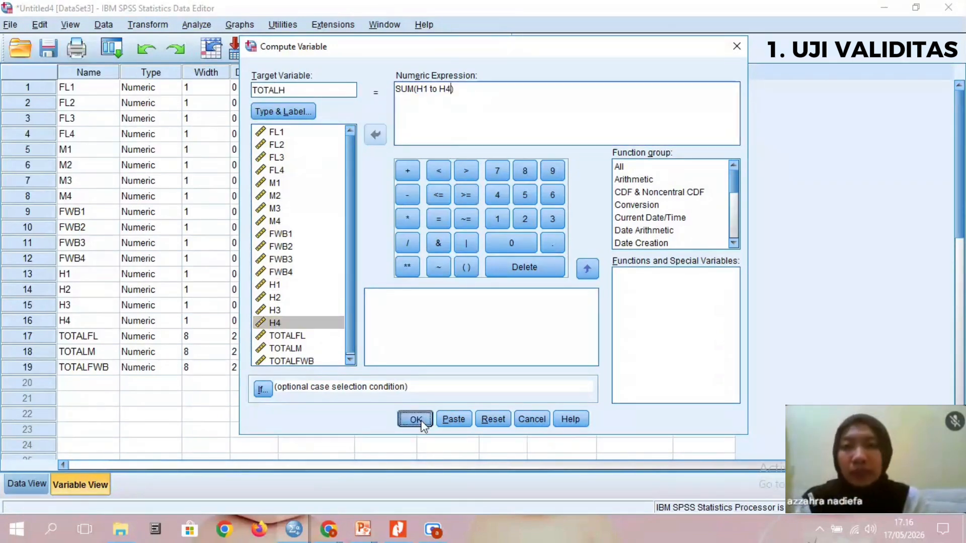
pyautogui.click(635, 383)
pyautogui.click(635, 398)
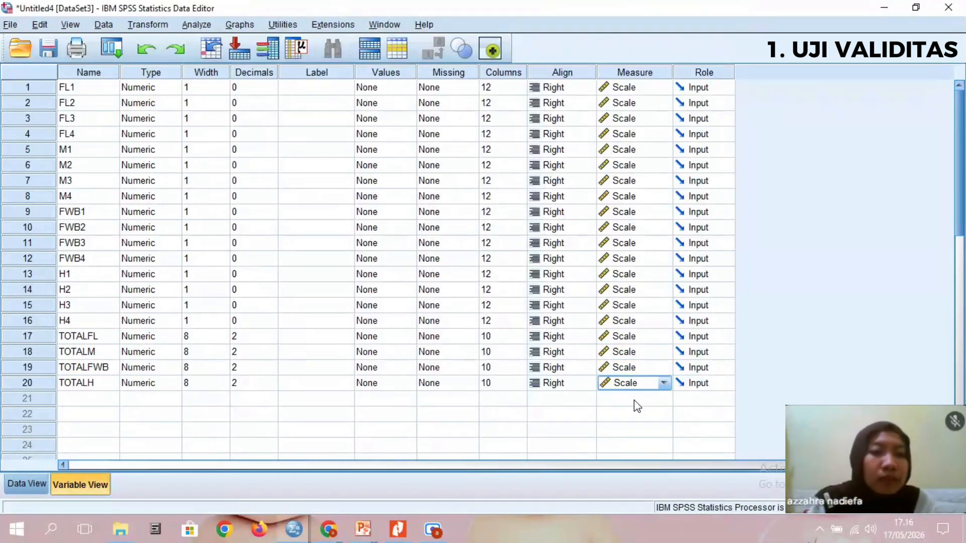
# - Set up a bivariate correlation analysis with FL1, FL2, FL3 and FL4 as variables
pyautogui.click(197, 25)
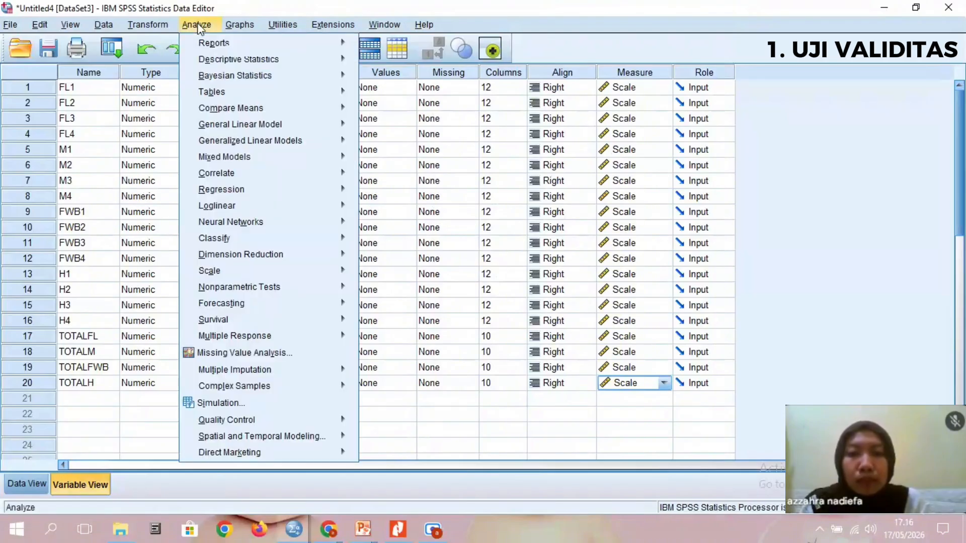
pyautogui.moveTo(262, 173)
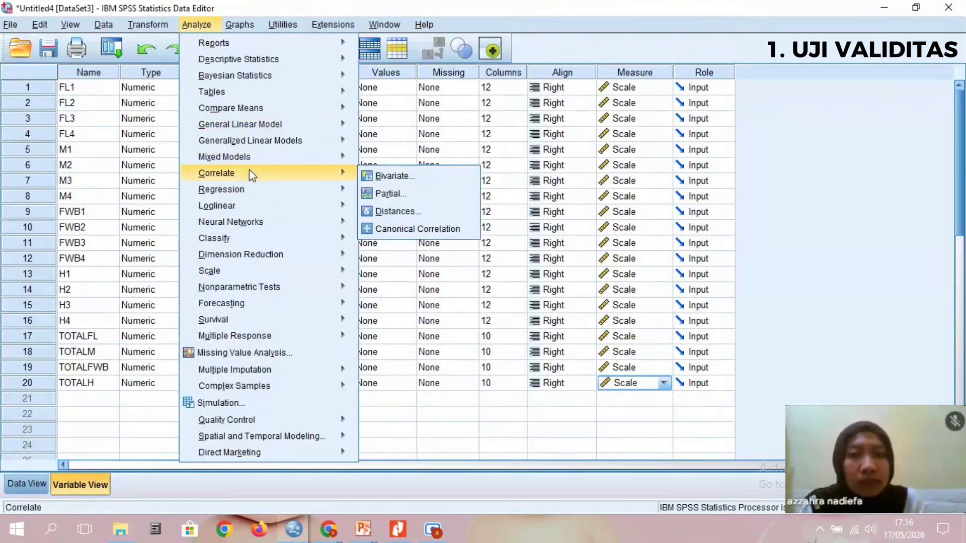
pyautogui.click(372, 178)
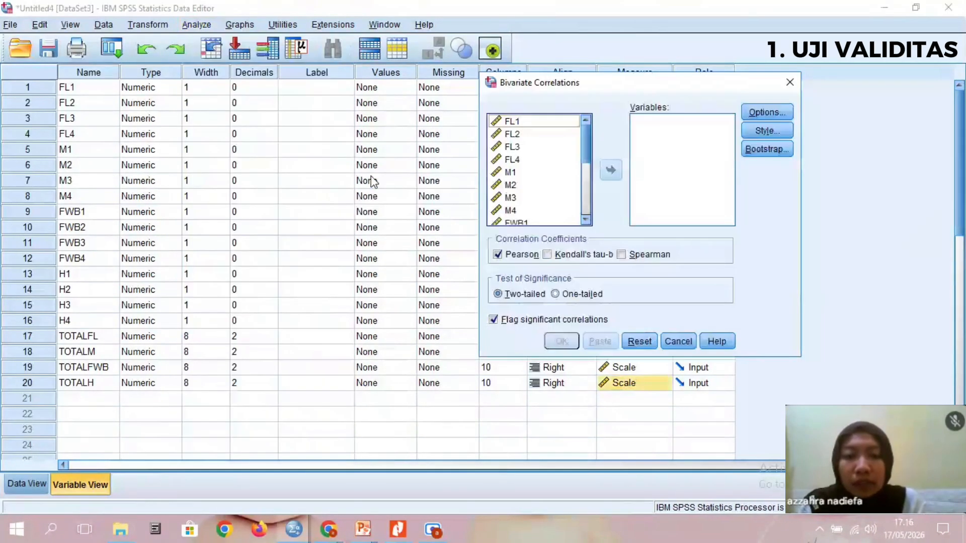
pyautogui.click(541, 123)
pyautogui.hotkey('shift', 'Down')
pyautogui.hotkey('shift', 'Down')
pyautogui.hotkey('shift', 'Down')
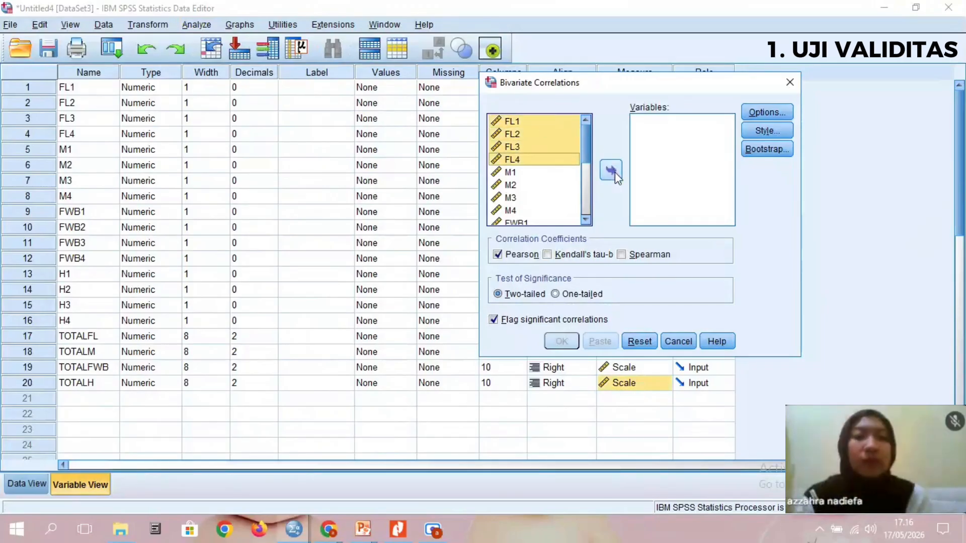
pyautogui.click(612, 171)
# - Add TOTALFL to the correlation variables, run the two-tailed Pearson correlation and review the output table
pyautogui.scroll(-2, 586, 171)
pyautogui.click(521, 193)
pyautogui.click(610, 173)
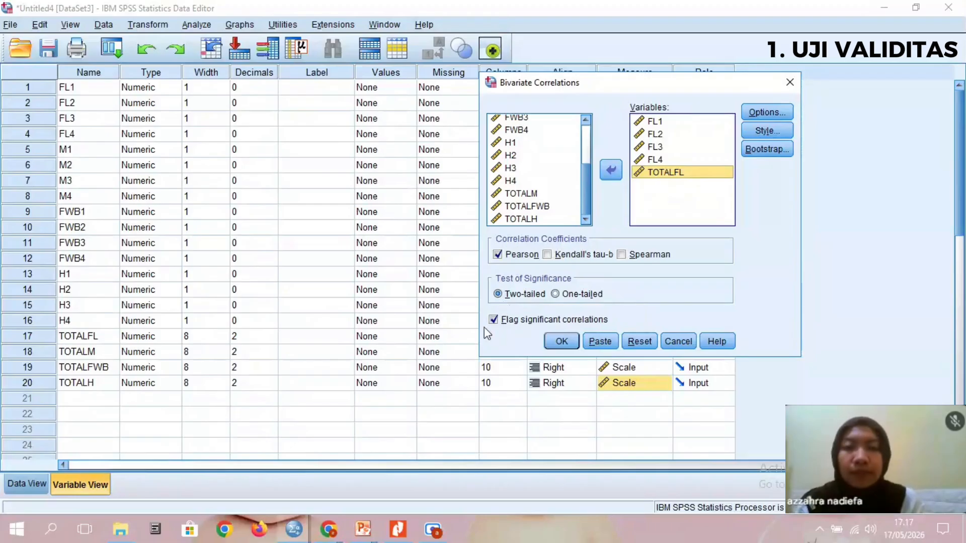
pyautogui.click(561, 341)
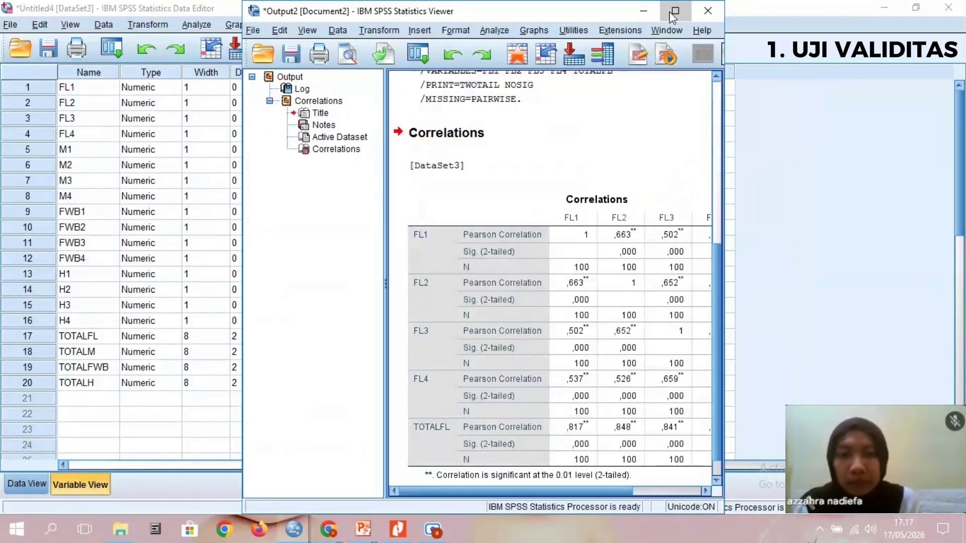
pyautogui.click(674, 11)
pyautogui.scroll(-1, 579, 302)
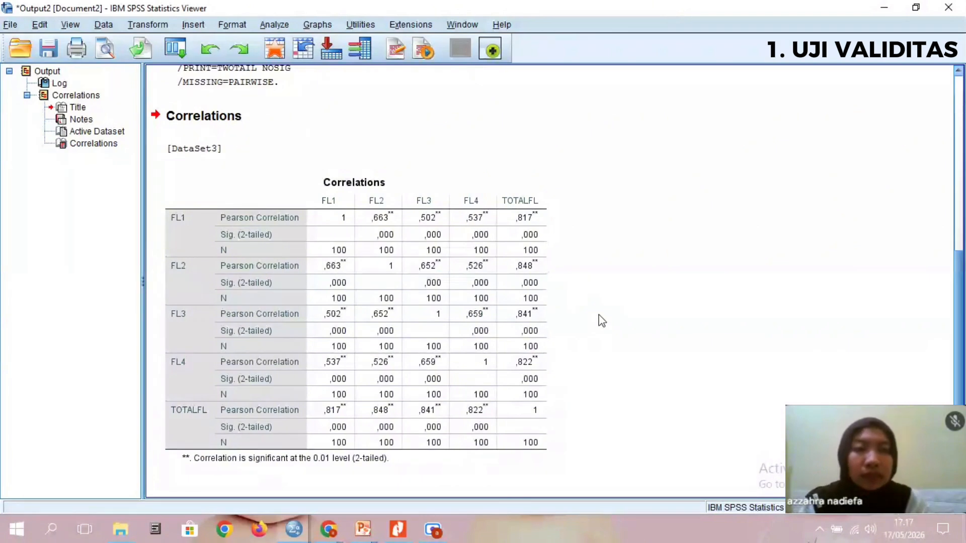
pyautogui.click(884, 7)
# - Reopen the bivariate correlation setup and remove FL1 to FL4 and TOTALFL from its variables
pyautogui.click(203, 28)
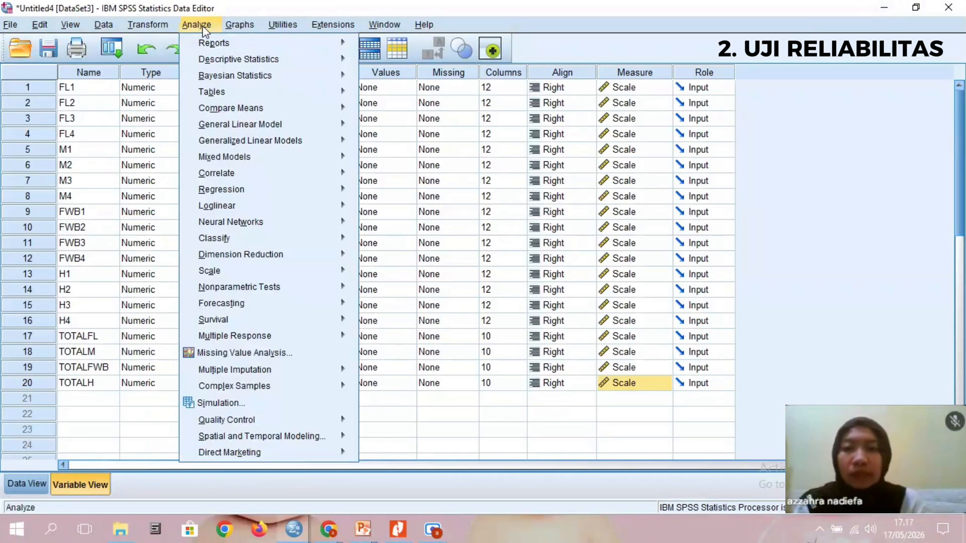
pyautogui.moveTo(295, 176)
pyautogui.click(407, 182)
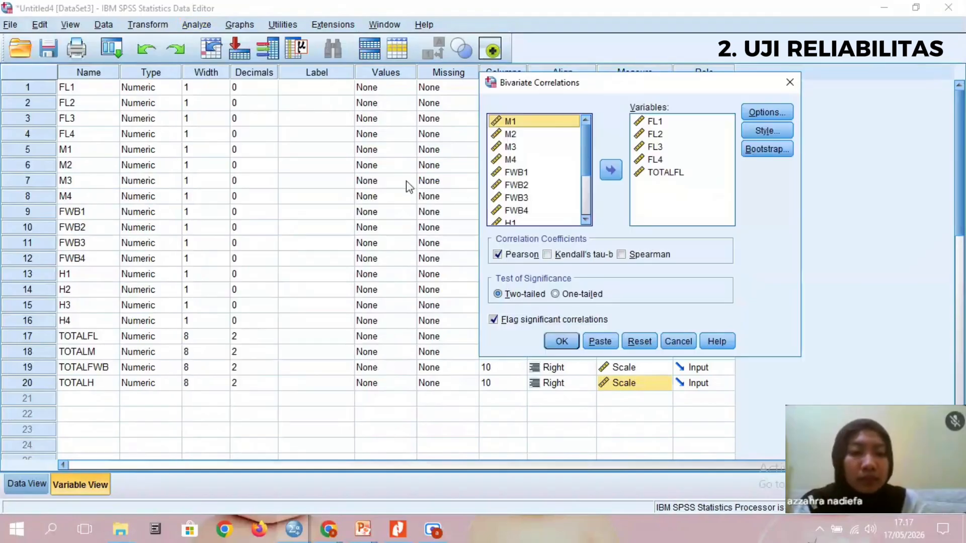
pyautogui.click(649, 143)
pyautogui.hotkey('ctrl', 'a')
pyautogui.click(610, 170)
# - Run the Pearson correlation on M1, M2, M3, M4 and TOTALM
pyautogui.click(513, 172)
pyautogui.hotkey('shift', 'Down')
pyautogui.hotkey('shift', 'Down')
pyautogui.hotkey('shift', 'Down')
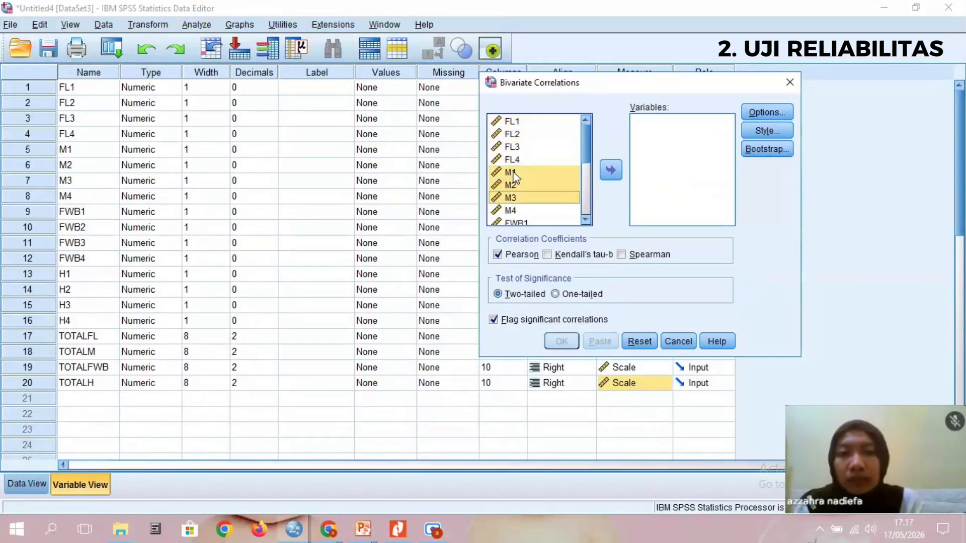
pyautogui.click(611, 170)
pyautogui.scroll(-3, 523, 180)
pyautogui.click(520, 197)
pyautogui.click(611, 170)
pyautogui.press('Return')
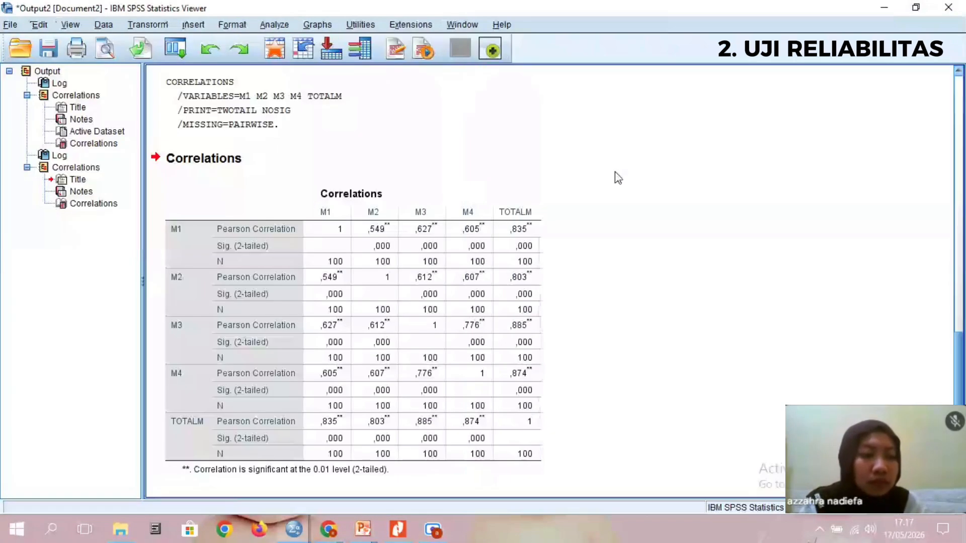
pyautogui.click(884, 8)
# - Reopen the bivariate correlation setup and remove M1 to M4 and TOTALM from its variables
pyautogui.click(196, 24)
pyautogui.moveTo(241, 176)
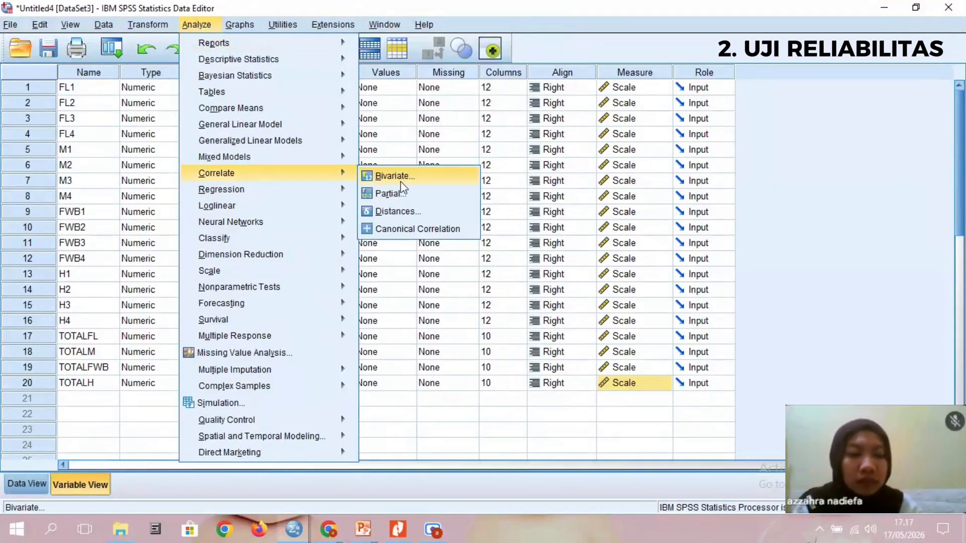
pyautogui.click(402, 180)
pyautogui.click(660, 149)
pyautogui.hotkey('ctrl', 'a')
pyautogui.click(611, 170)
# - Run the Pearson correlation on FWB1, FWB2, FWB3, FWB4 and TOTALFWB
pyautogui.scroll(-3, 533, 171)
pyautogui.click(516, 134)
pyautogui.hotkey('shift', 'Down')
pyautogui.hotkey('shift', 'Down')
pyautogui.hotkey('shift', 'Down')
pyautogui.click(610, 170)
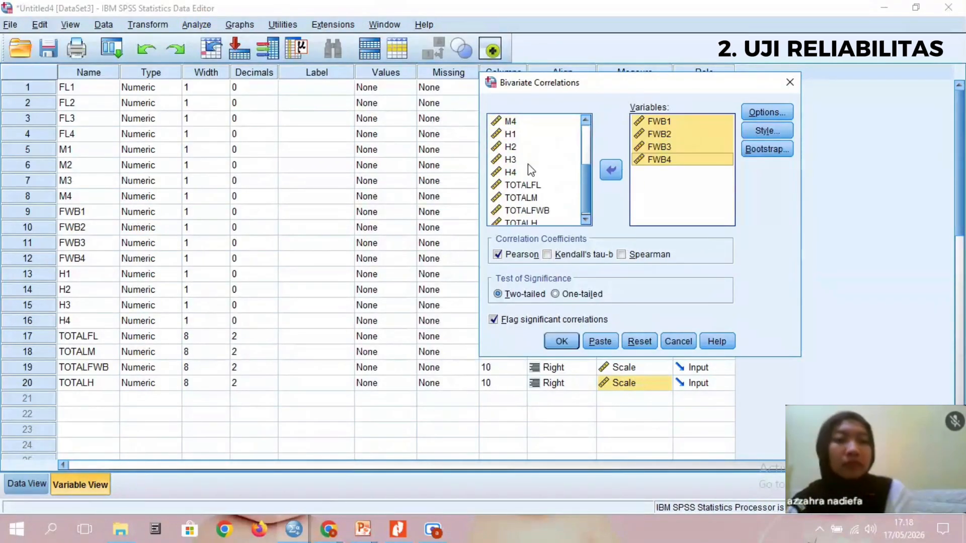
pyautogui.click(547, 206)
pyautogui.click(610, 170)
pyautogui.press('Return')
pyautogui.click(884, 8)
# - Reopen the bivariate correlation setup and remove FWB1 to FWB4 and TOTALFWB from its variables
pyautogui.click(197, 24)
pyautogui.moveTo(241, 172)
pyautogui.click(403, 176)
pyautogui.click(660, 150)
pyautogui.hotkey('ctrl', 'a')
pyautogui.click(611, 170)
# - Run the Pearson correlation on H1, H2, H3, H4 and TOTALH and review the output table
pyautogui.click(510, 129)
pyautogui.hotkey('shift', 'Down')
pyautogui.hotkey('shift', 'Down')
pyautogui.hotkey('shift', 'Down')
pyautogui.click(611, 170)
pyautogui.click(536, 219)
pyautogui.click(610, 170)
pyautogui.click(561, 341)
pyautogui.click(682, 9)
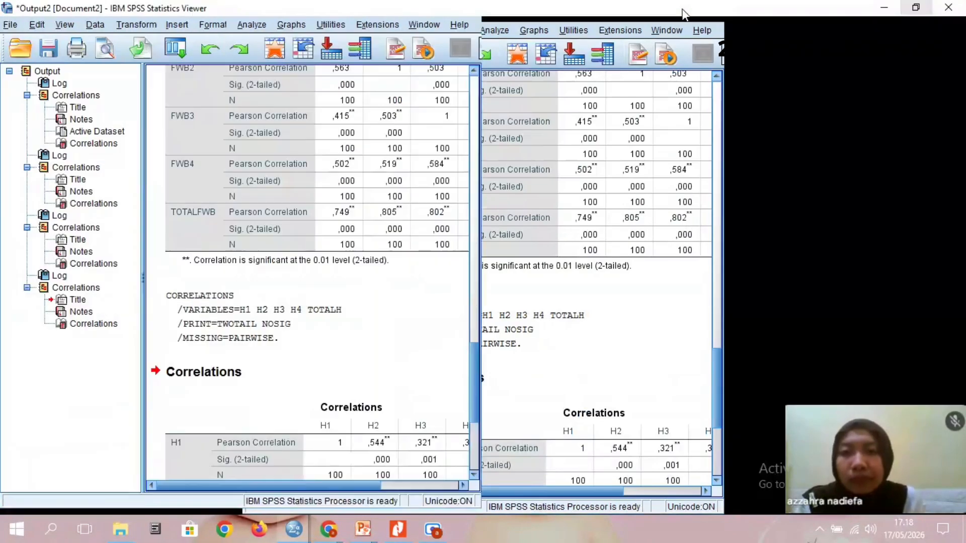
pyautogui.scroll(-5, 864, 243)
pyautogui.click(883, 8)
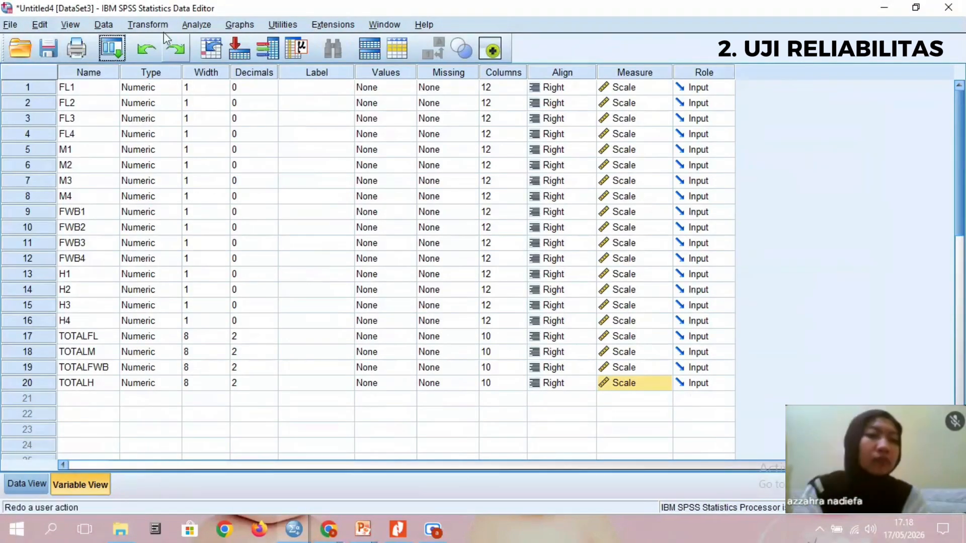
# - Set up a reliability analysis with FL1, FL2, FL3 and FL4 as its items
pyautogui.click(196, 25)
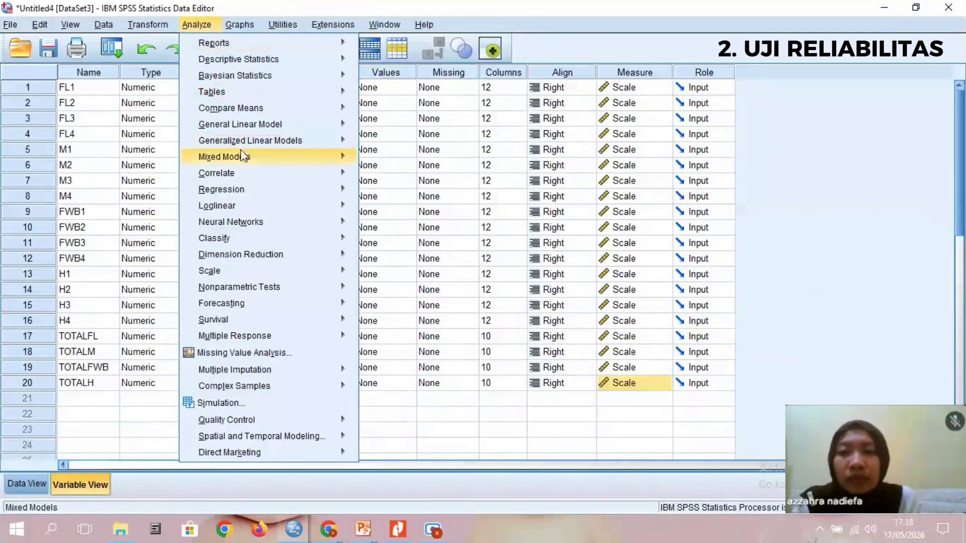
pyautogui.moveTo(264, 272)
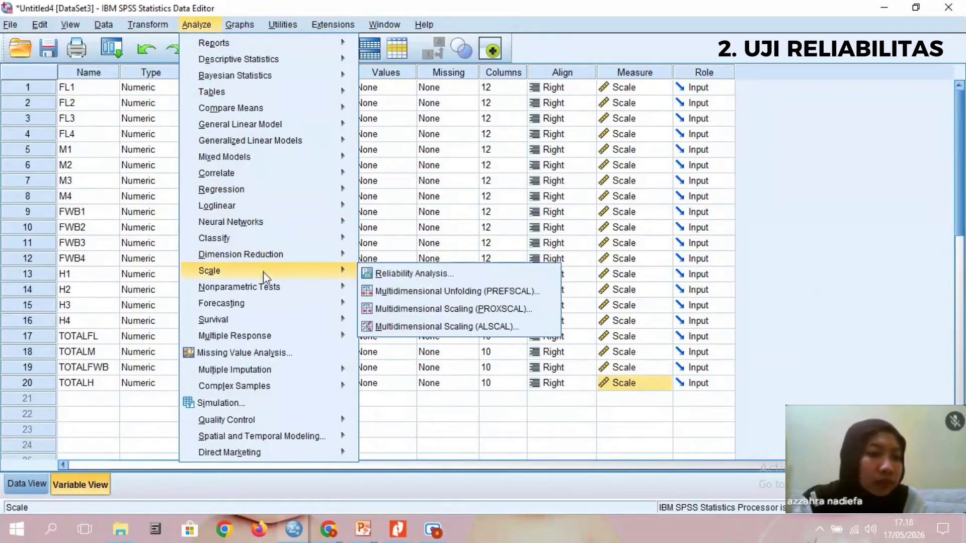
pyautogui.click(414, 274)
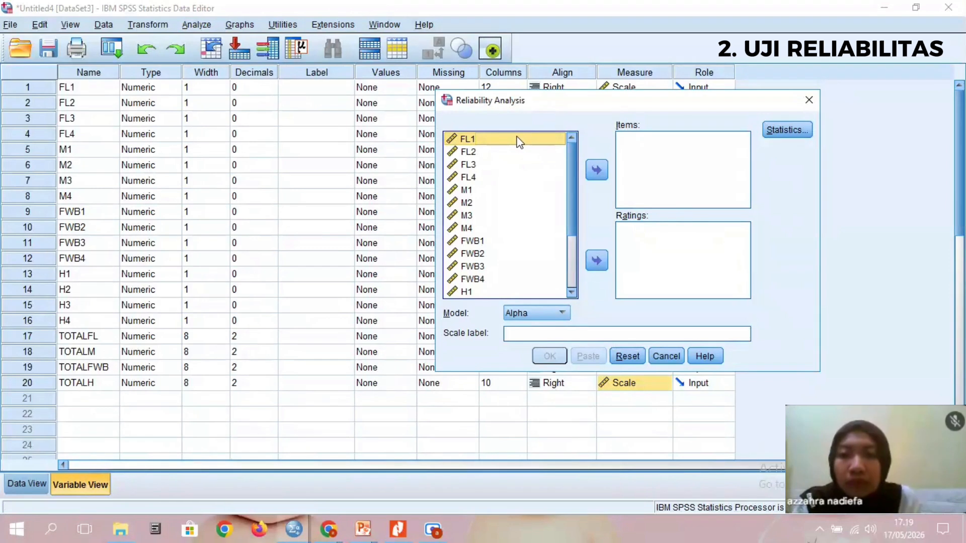
pyautogui.moveTo(519, 143); pyautogui.dragTo(518, 177)
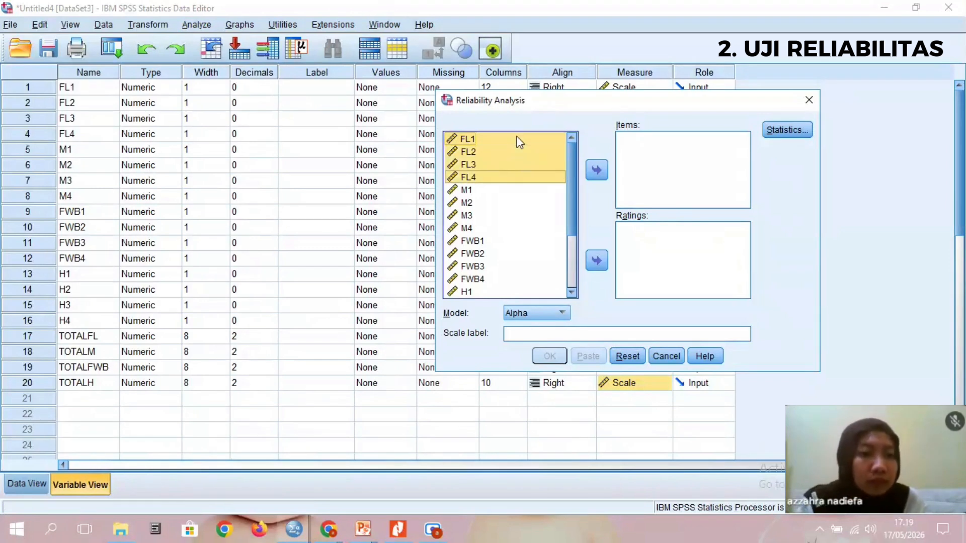
pyautogui.click(596, 171)
# - Include the scale-if-item-deleted statistics, run the reliability analysis on the FL items and review its output
pyautogui.click(782, 132)
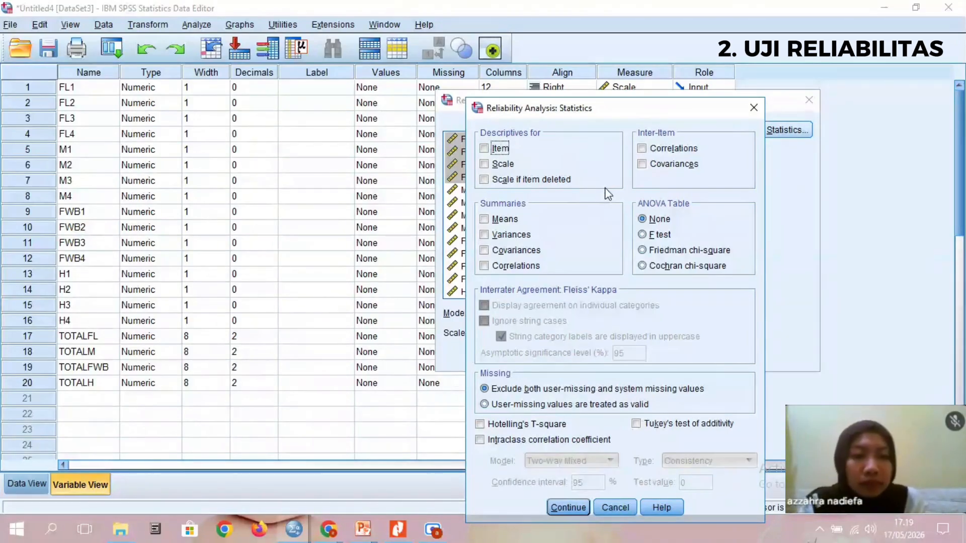
pyautogui.click(547, 180)
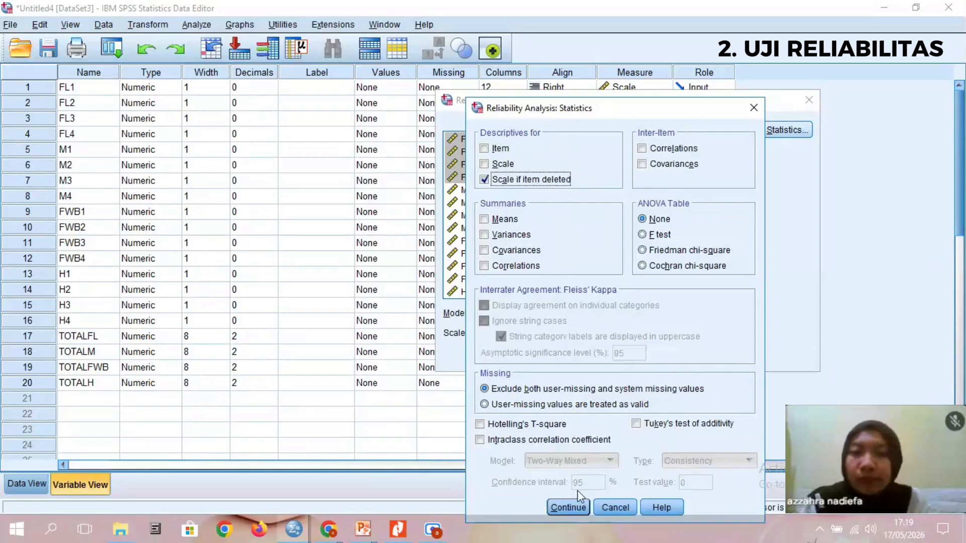
pyautogui.click(575, 507)
pyautogui.click(550, 352)
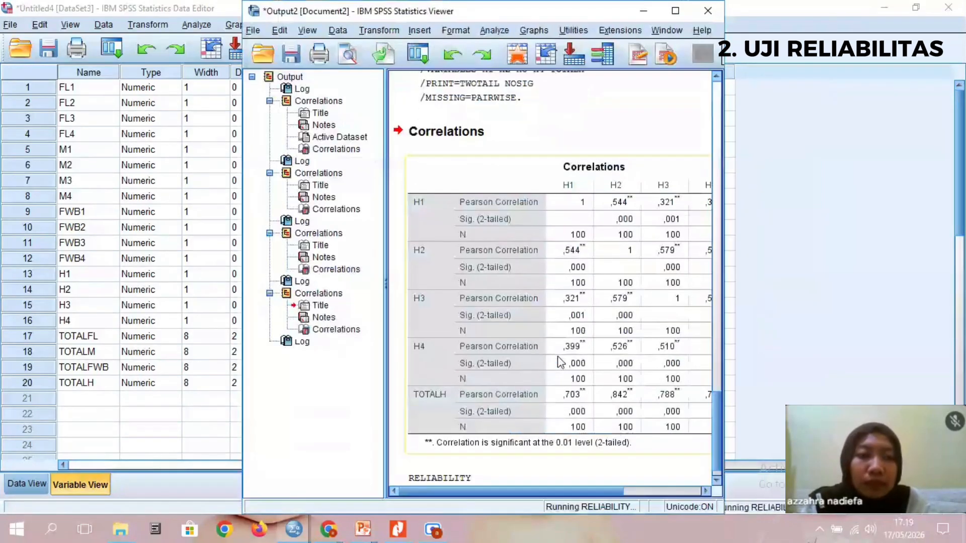
pyautogui.click(675, 11)
pyautogui.scroll(-1, 481, 290)
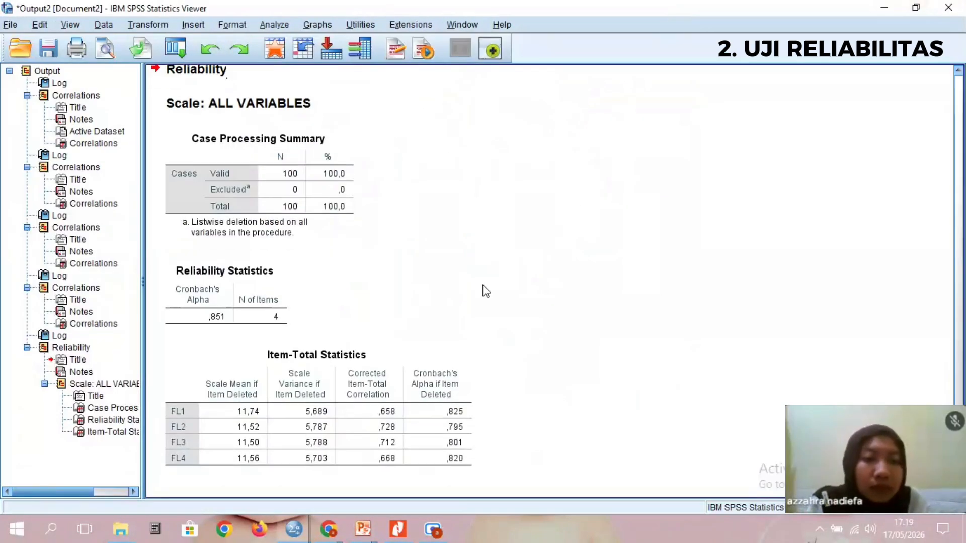
pyautogui.click(884, 3)
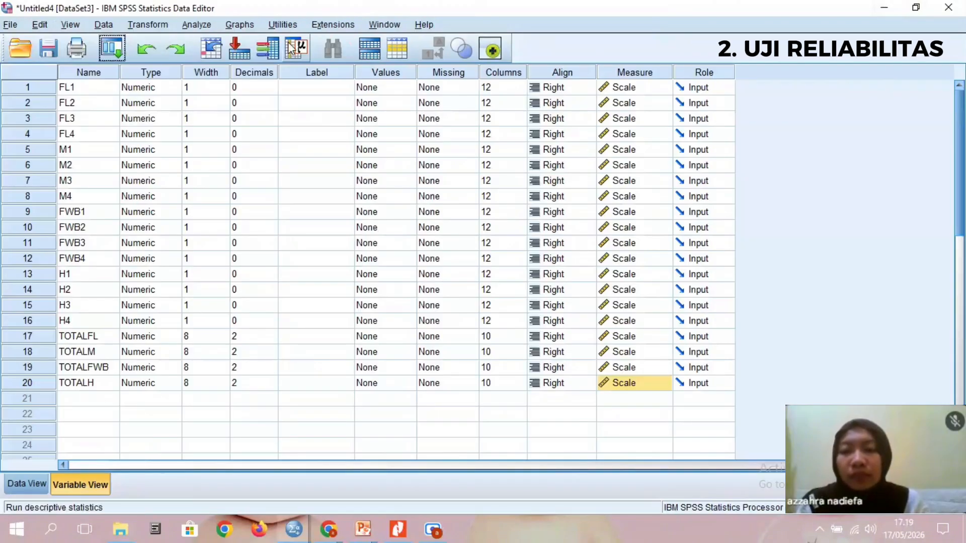
# - Reopen the reliability analysis setup and remove FL1 to FL4 from its items
pyautogui.click(193, 28)
pyautogui.moveTo(324, 270)
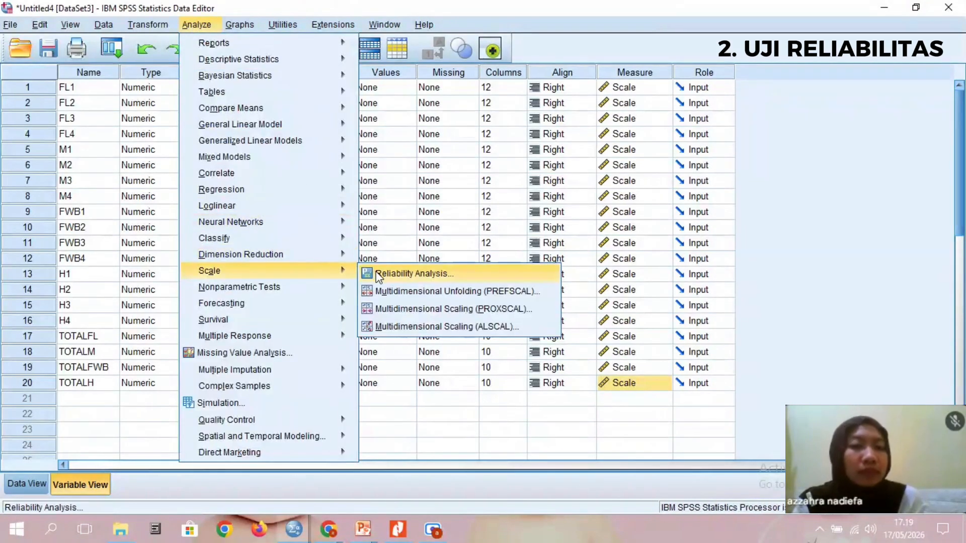
pyautogui.click(379, 277)
pyautogui.click(641, 156)
pyautogui.hotkey('ctrl', 'a')
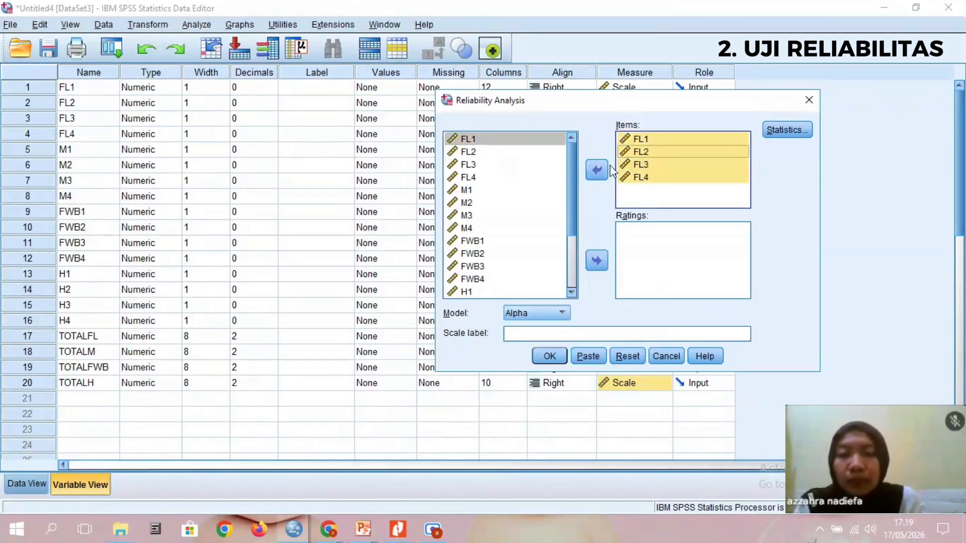
pyautogui.click(597, 170)
# - Run the reliability analysis on M1, M2, M3 and M4, keeping the scale-if-item-deleted statistics
pyautogui.moveTo(465, 195); pyautogui.dragTo(465, 228)
pyautogui.click(597, 171)
pyautogui.click(787, 130)
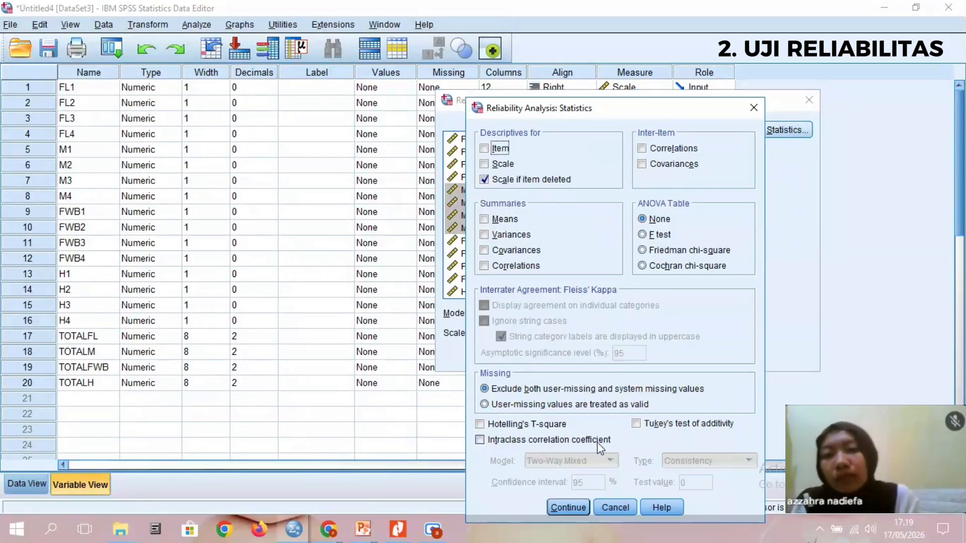
pyautogui.click(566, 506)
pyautogui.click(550, 356)
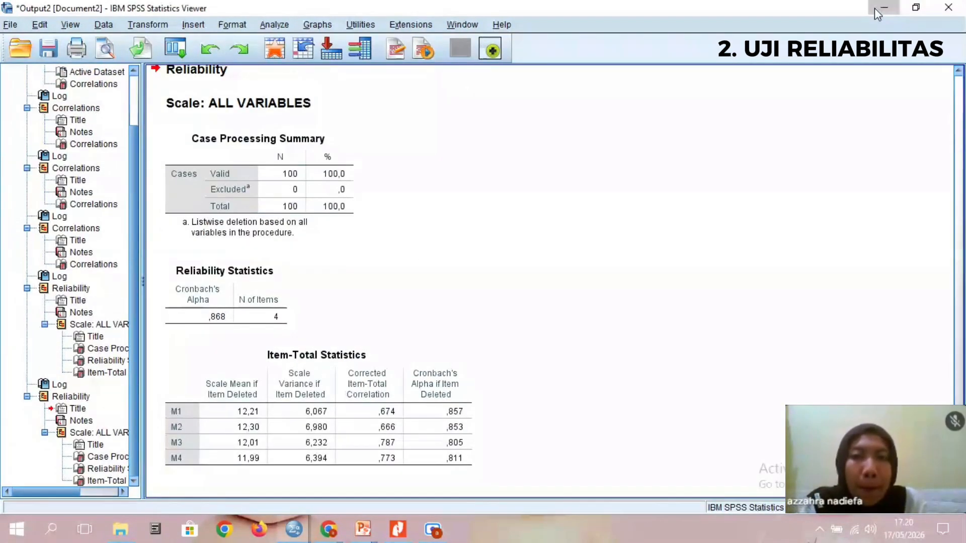
# - Reopen the reliability analysis setup and remove M1 to M4 from its items
pyautogui.click(196, 24)
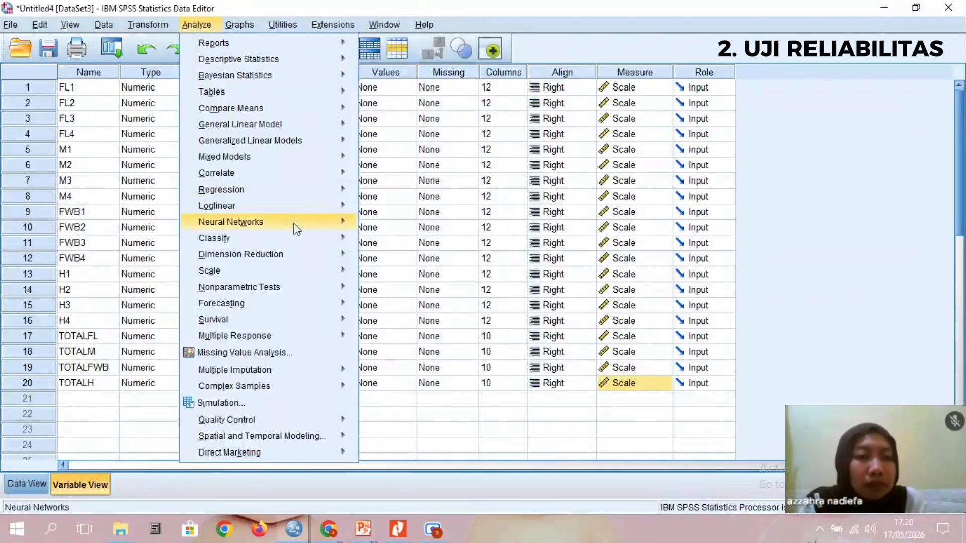
pyautogui.moveTo(301, 272)
pyautogui.click(401, 274)
pyautogui.click(637, 155)
pyautogui.hotkey('ctrl', 'a')
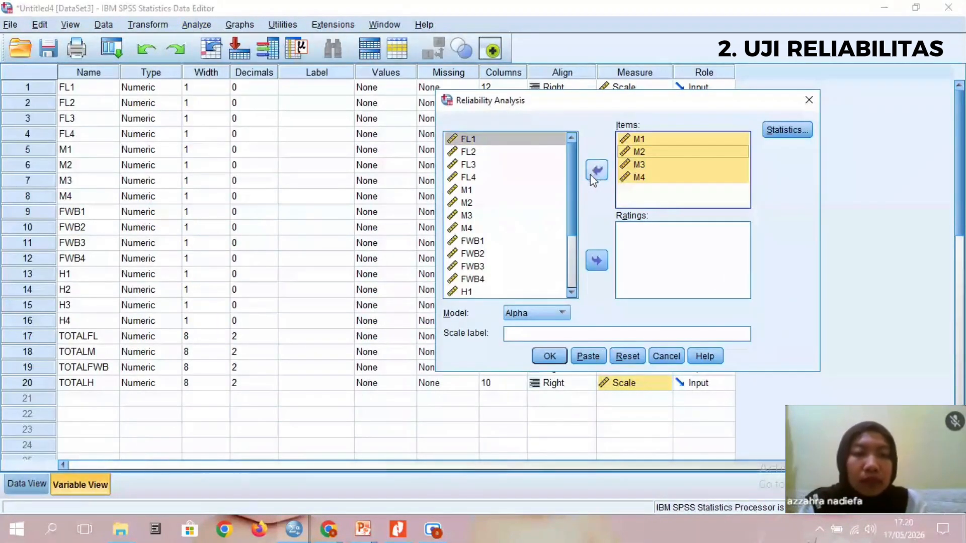
pyautogui.click(593, 174)
# - Run the reliability analysis on FWB1, FWB2, FWB3 and FWB4 with the scale-if-item-deleted statistics
pyautogui.click(486, 242)
pyautogui.moveTo(485, 244); pyautogui.dragTo(473, 279)
pyautogui.click(596, 170)
pyautogui.click(787, 130)
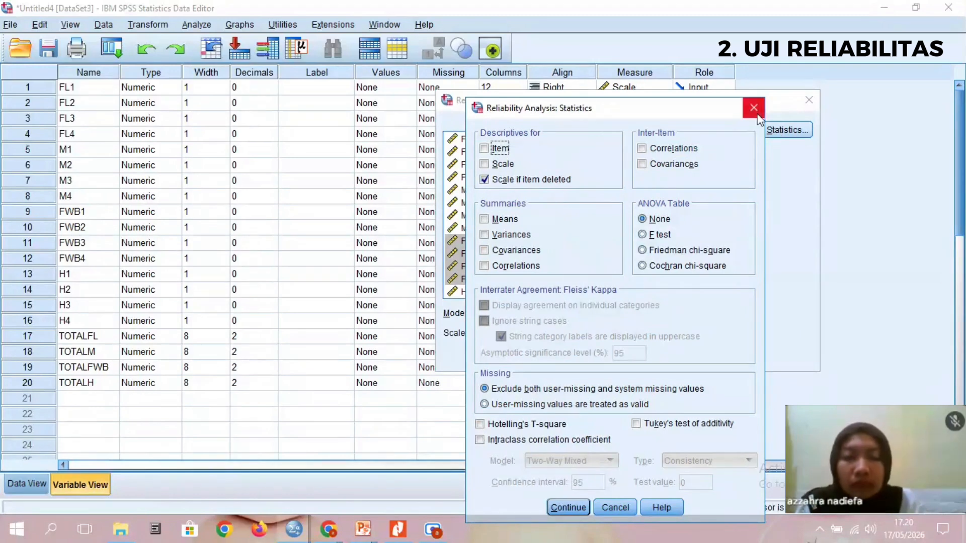
pyautogui.click(566, 507)
pyautogui.click(548, 356)
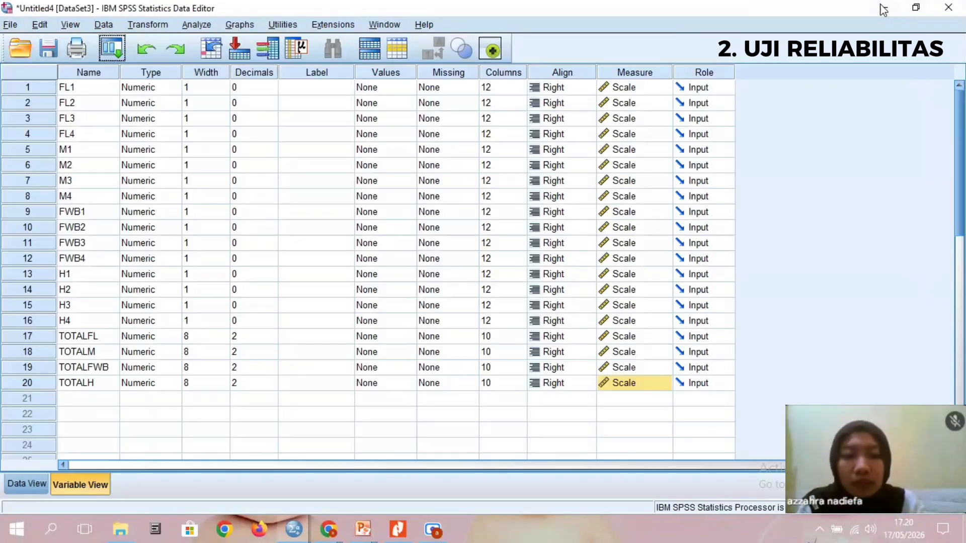
# - Reopen the reliability analysis setup and remove FWB1 to FWB4 from its items
pyautogui.click(196, 24)
pyautogui.click(403, 271)
pyautogui.click(636, 146)
pyautogui.hotkey('ctrl', 'a')
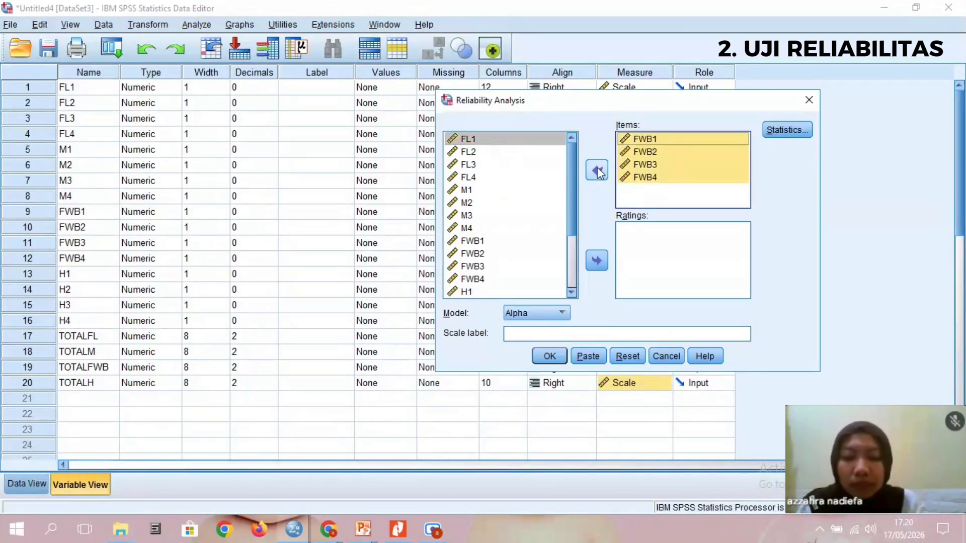
pyautogui.click(597, 169)
# - Run the reliability analysis on H1, H2, H3 and H4 with the same item statistics
pyautogui.moveTo(467, 215); pyautogui.dragTo(469, 253)
pyautogui.click(597, 169)
pyautogui.click(787, 129)
pyautogui.click(567, 508)
pyautogui.click(555, 362)
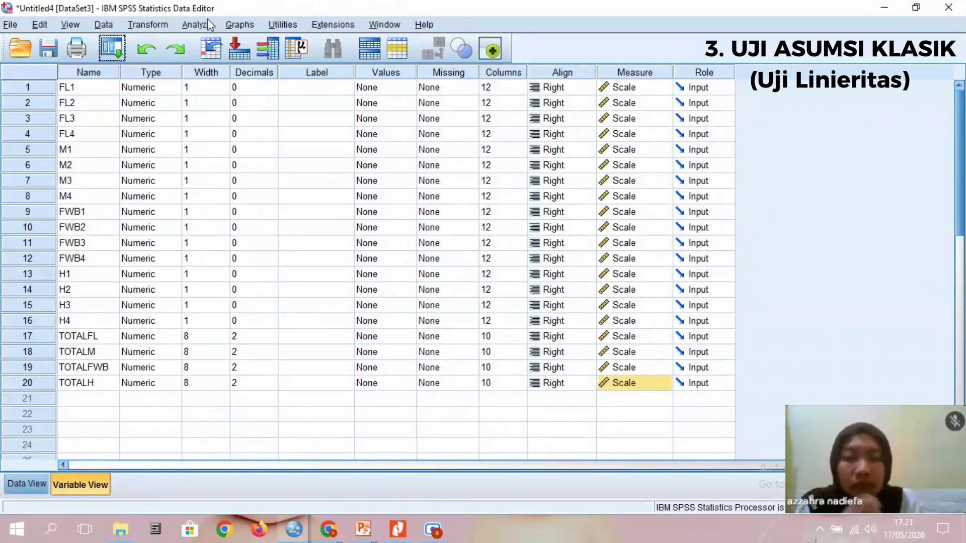
# - Set up a Means comparison with TOTALH as the dependent variable and TOTALFL, TOTALM and TOTALFWB as the independent variables
pyautogui.click(207, 22)
pyautogui.moveTo(237, 101)
pyautogui.click(375, 112)
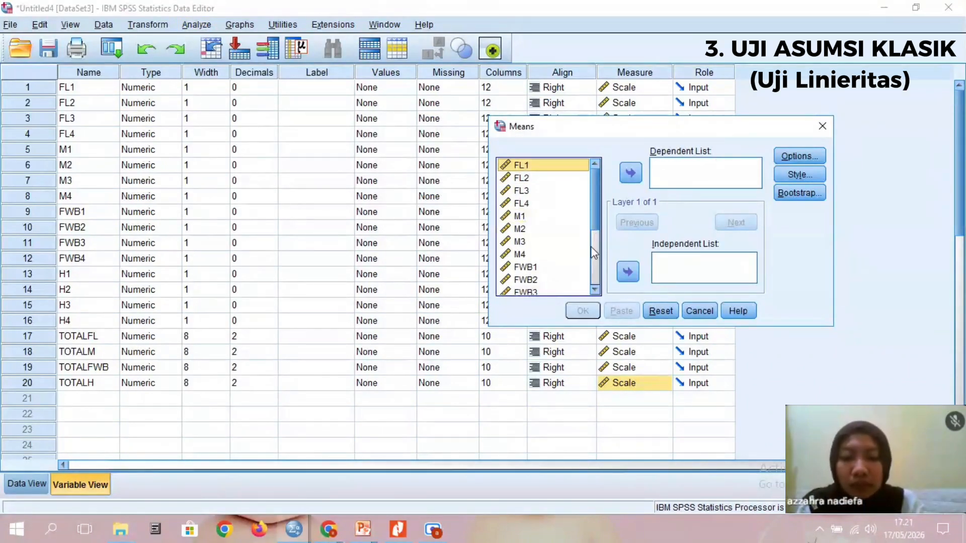
pyautogui.moveTo(595, 222); pyautogui.dragTo(595, 294)
pyautogui.click(543, 290)
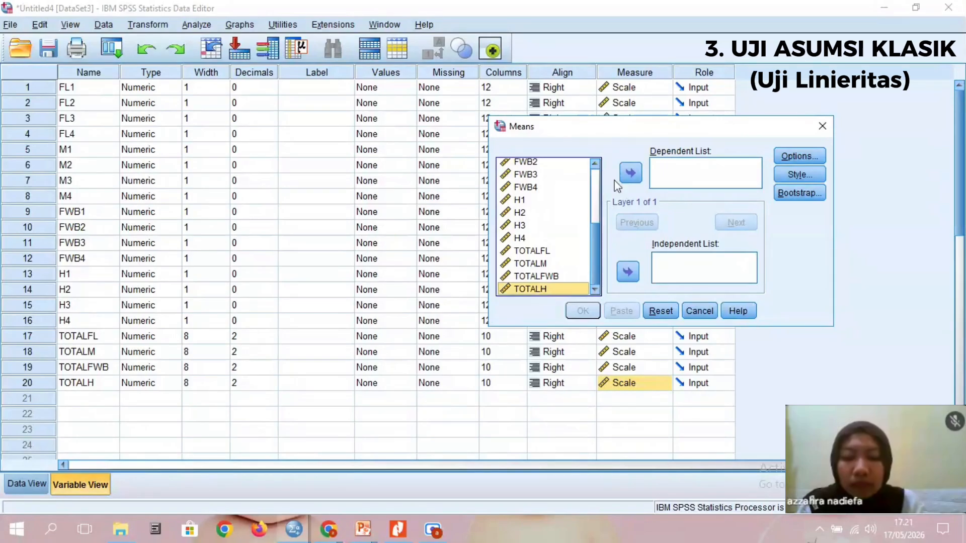
pyautogui.click(632, 176)
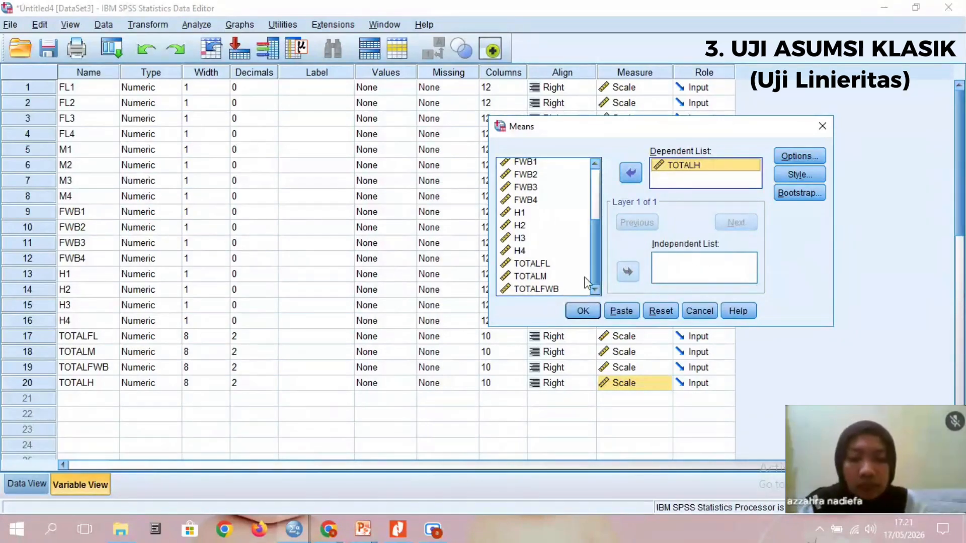
pyautogui.click(540, 265)
pyautogui.hotkey('shift', 'Down')
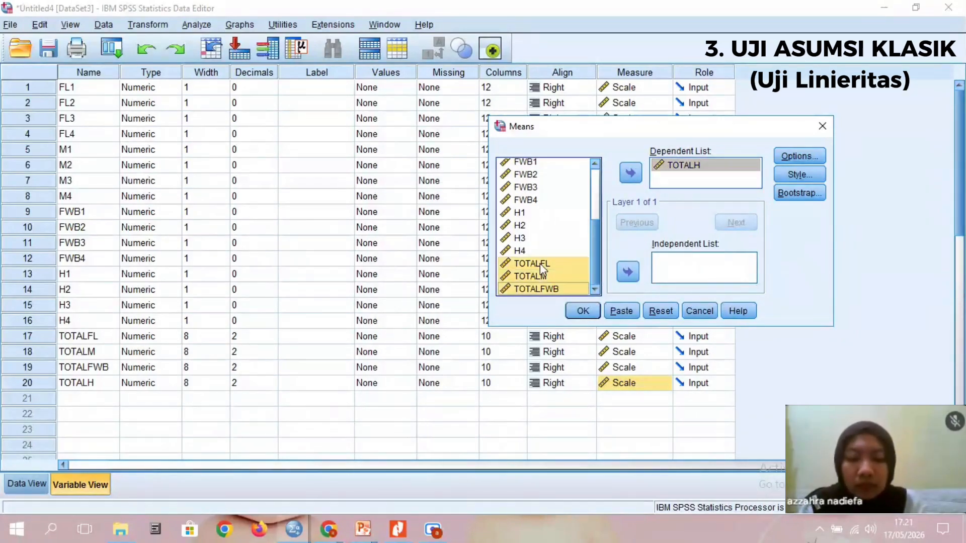
pyautogui.click(628, 272)
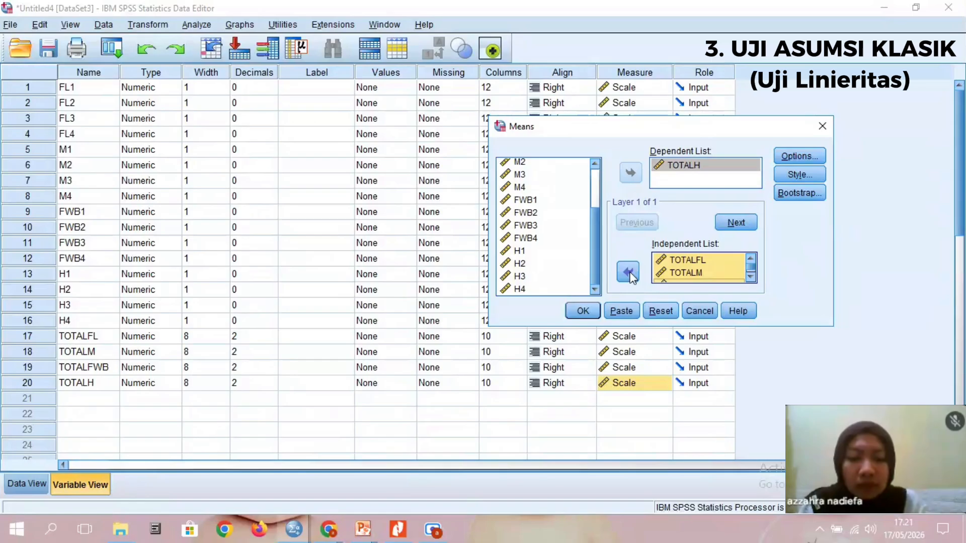
# - Run the Means comparison with the test for linearity and review the ANOVA table for each independent variable
pyautogui.click(799, 157)
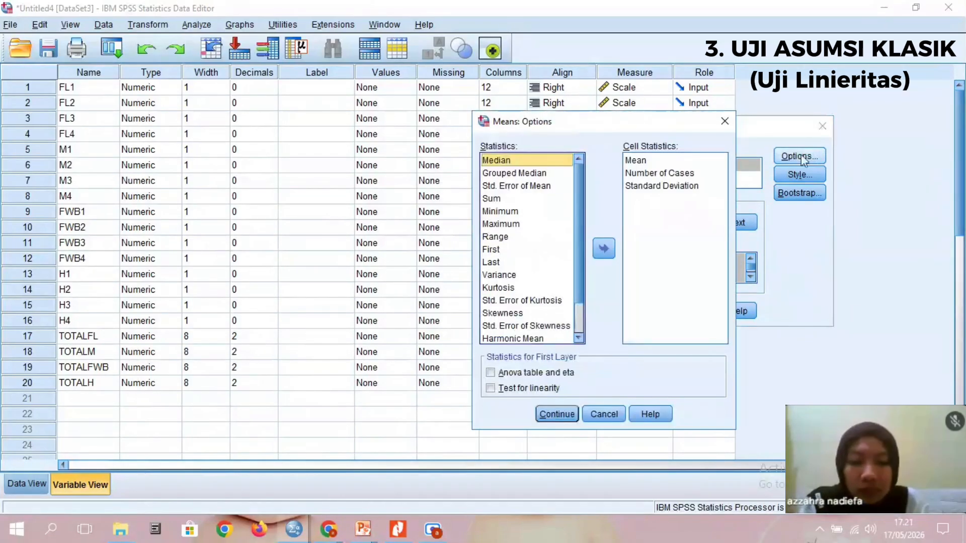
pyautogui.click(542, 389)
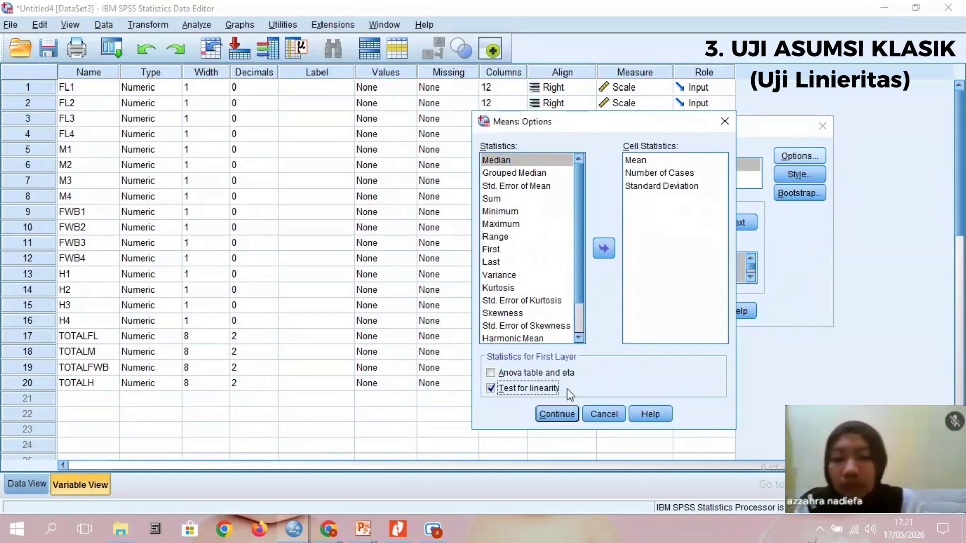
pyautogui.click(556, 414)
pyautogui.click(584, 310)
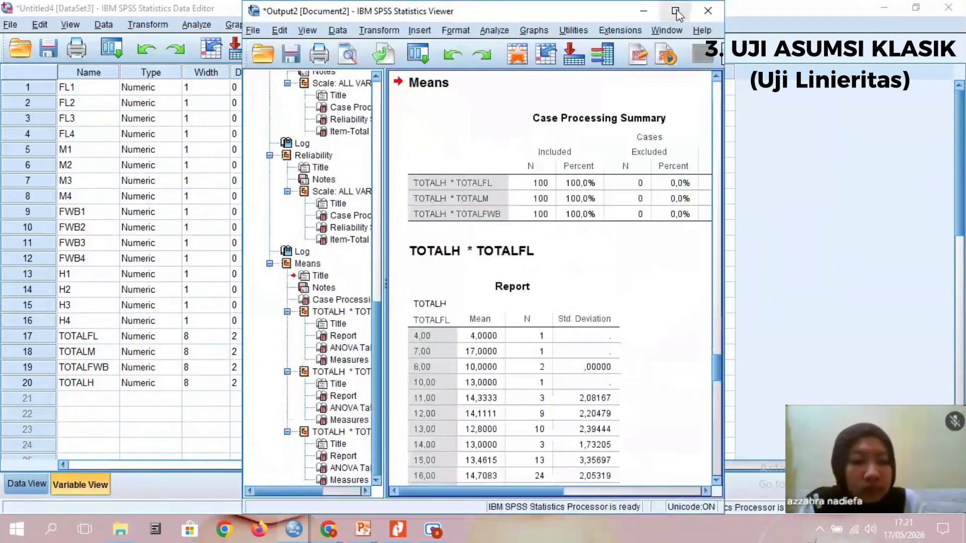
pyautogui.click(676, 11)
pyautogui.scroll(-10, 486, 277)
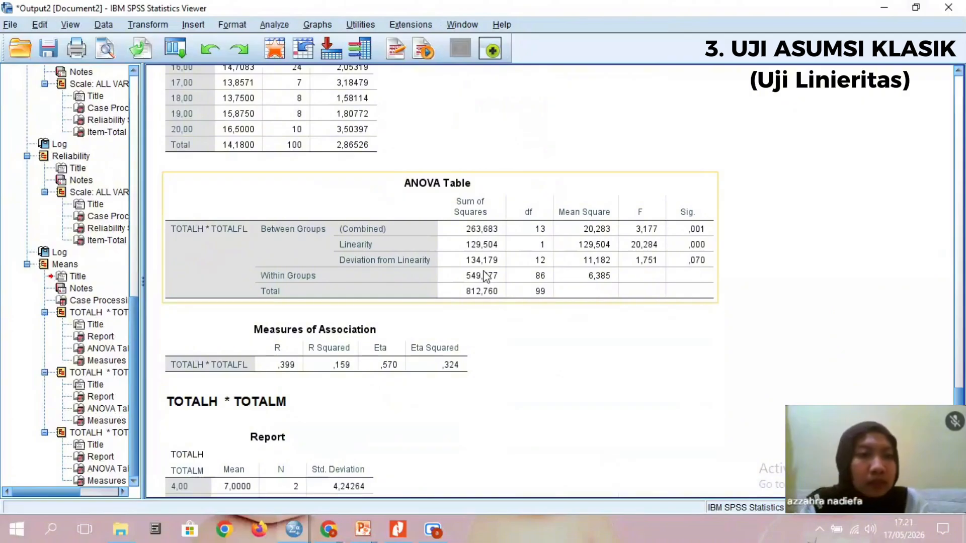
pyautogui.scroll(-3, 526, 385)
pyautogui.scroll(-8, 526, 382)
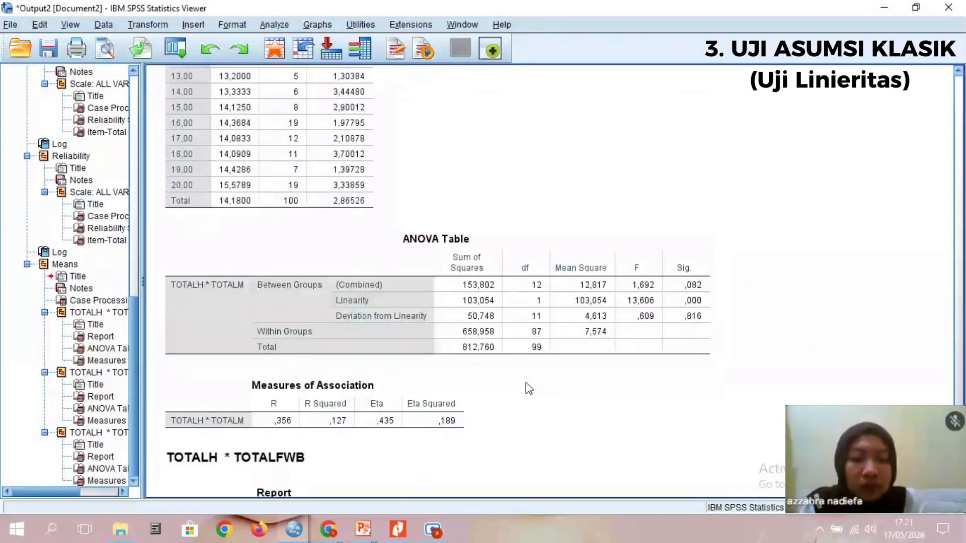
pyautogui.scroll(-10, 560, 438)
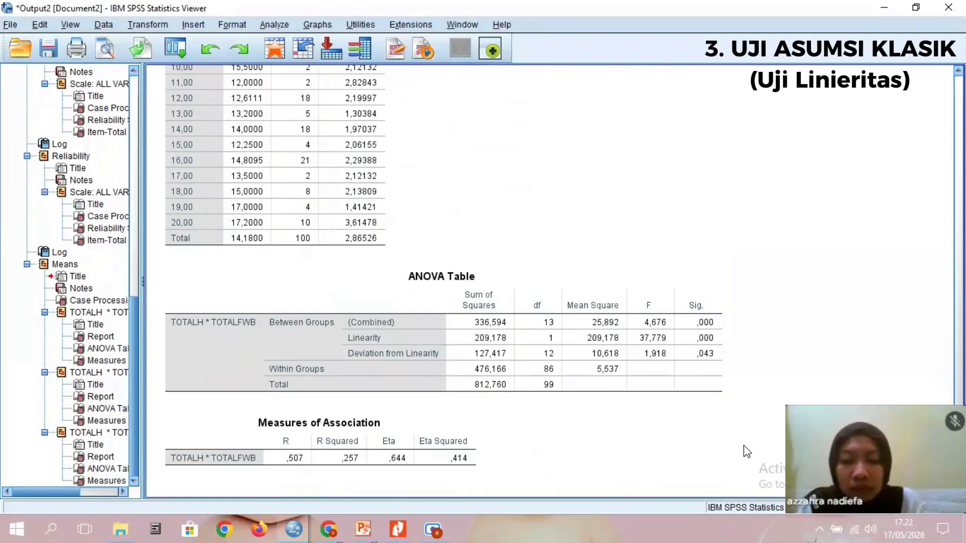
pyautogui.click(883, 8)
# - Set up a linear regression with TOTALH as the dependent variable and TOTALFL, TOTALM and TOTALFWB as the independent variables
pyautogui.click(206, 25)
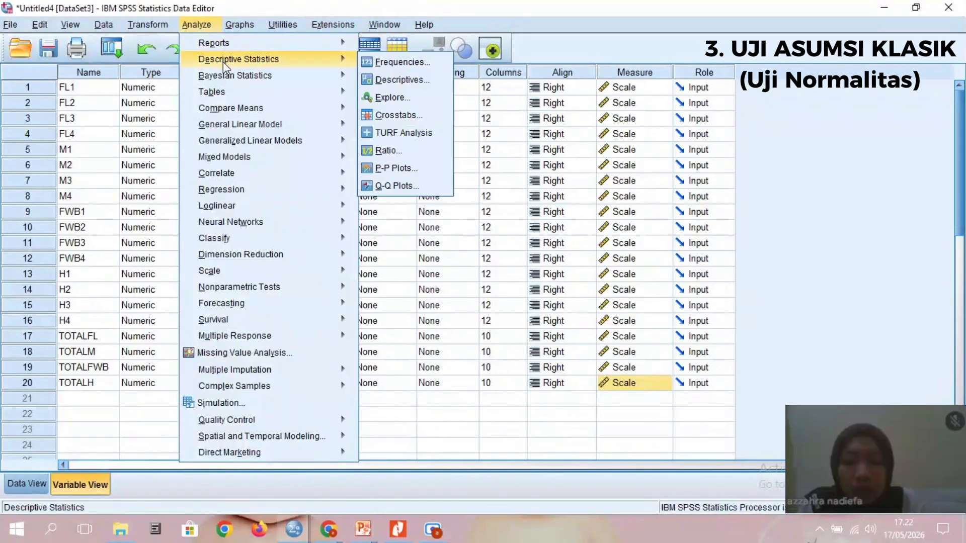
pyautogui.moveTo(301, 173)
pyautogui.moveTo(322, 189)
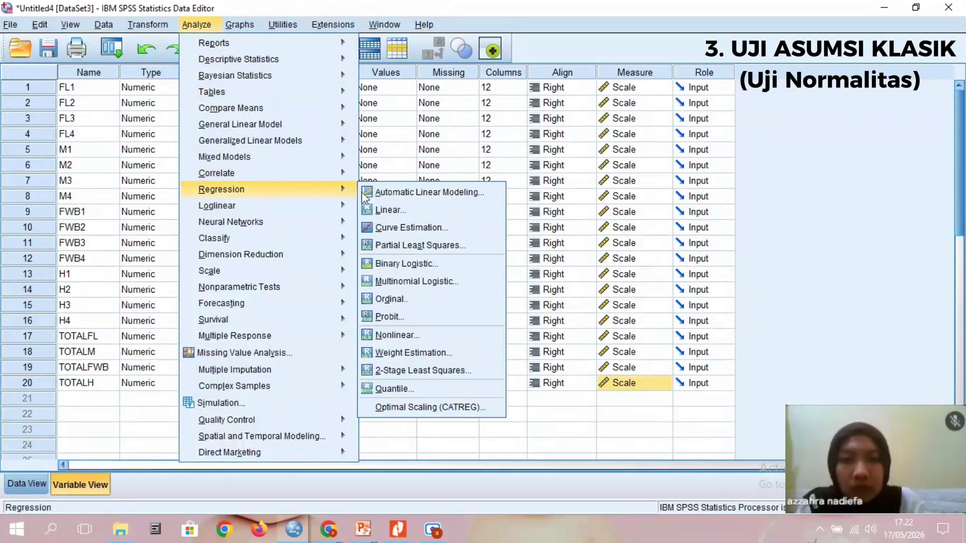
pyautogui.click(388, 209)
pyautogui.scroll(-1, 562, 249)
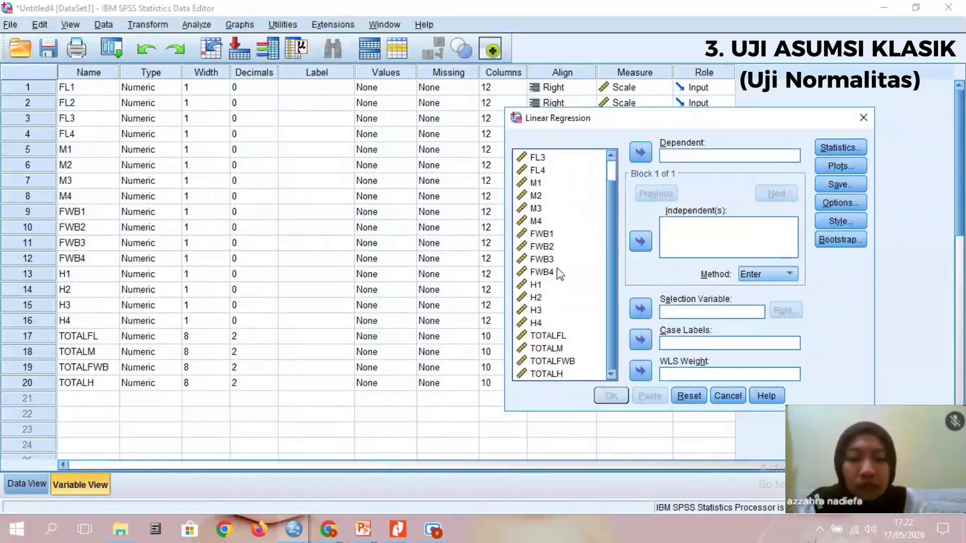
pyautogui.click(553, 375)
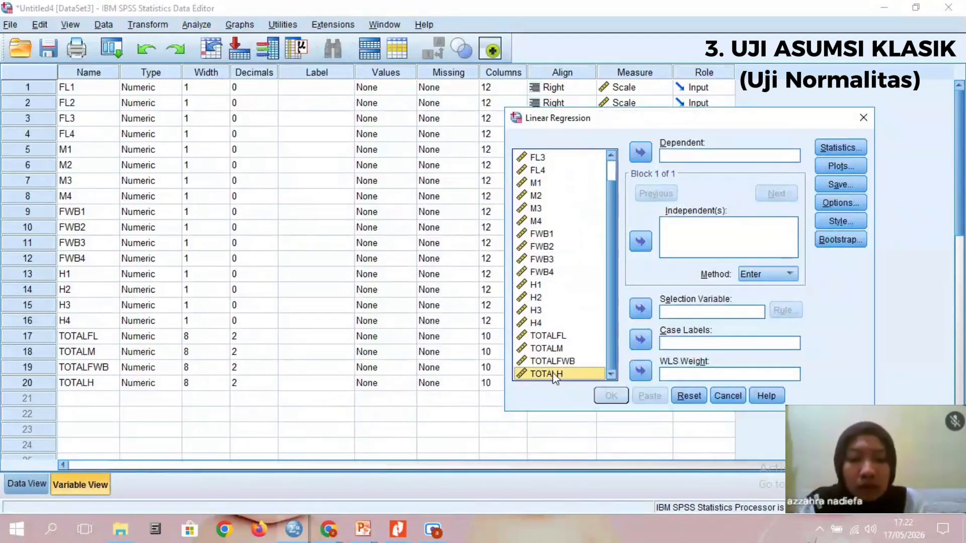
pyautogui.click(640, 152)
pyautogui.click(562, 343)
pyautogui.hotkey('shift', 'Down')
pyautogui.hotkey('shift', 'Down')
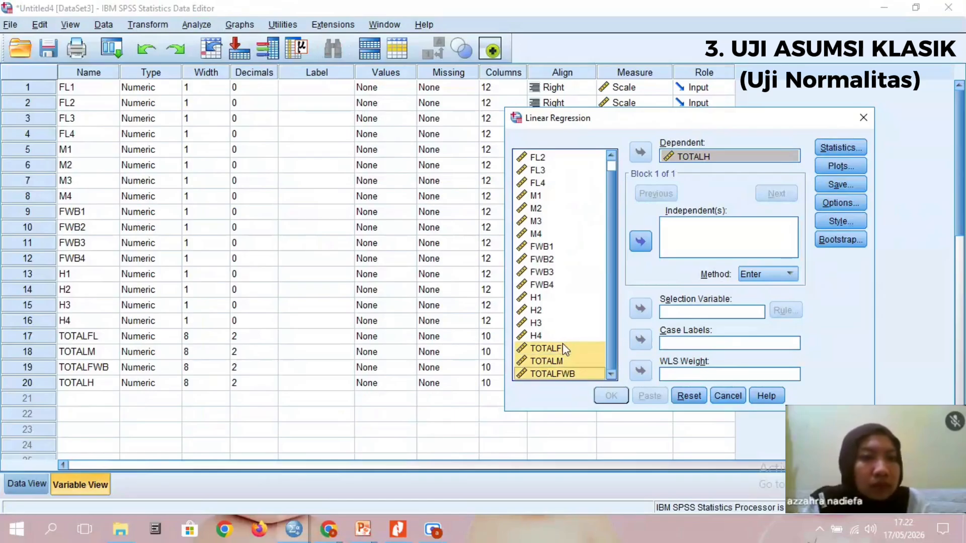
pyautogui.click(640, 242)
# - Set the regression to save unstandardized predicted values and unstandardized residuals, and run it
pyautogui.click(838, 185)
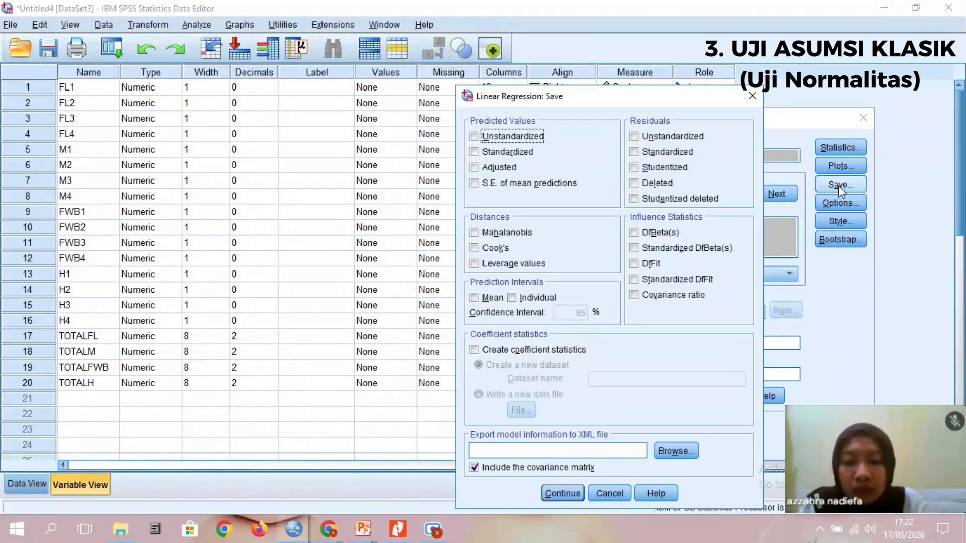
pyautogui.click(651, 137)
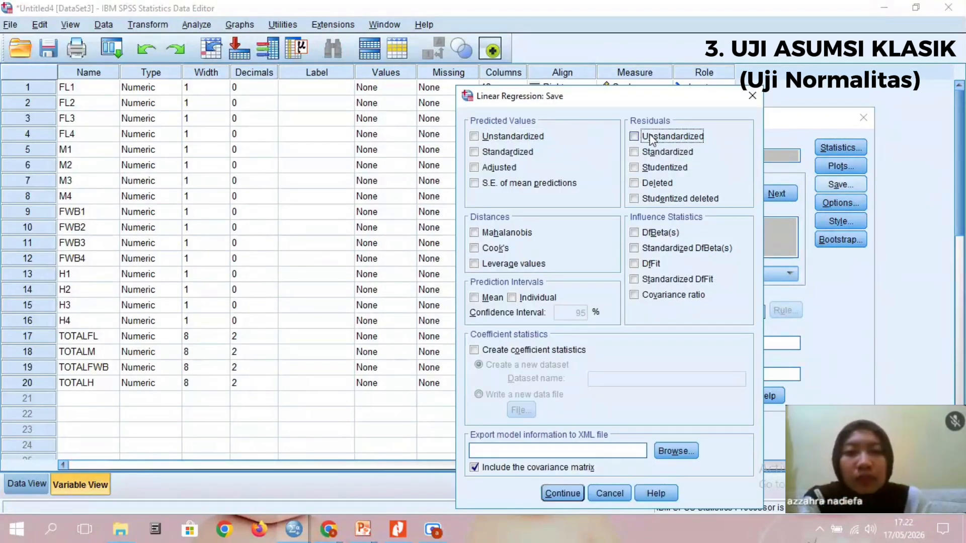
pyautogui.click(523, 141)
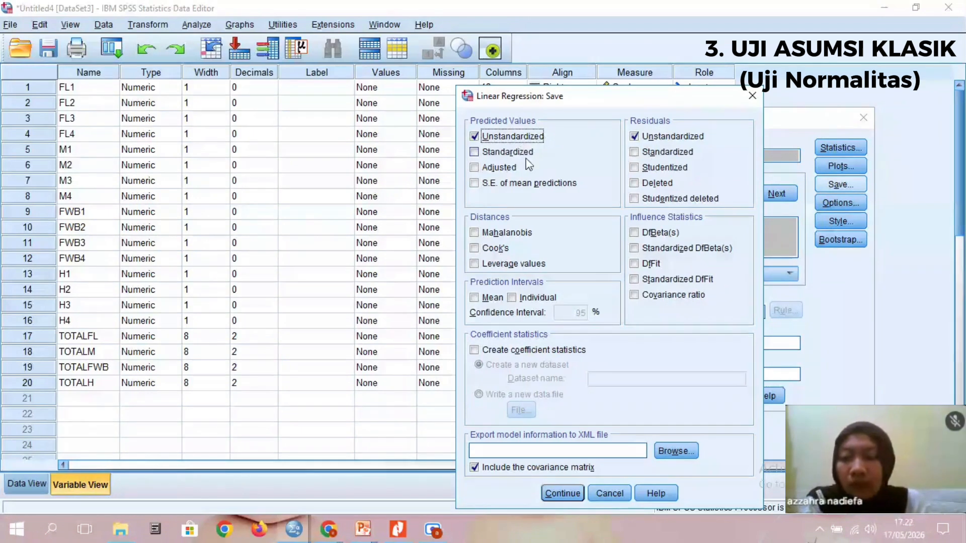
pyautogui.click(610, 395)
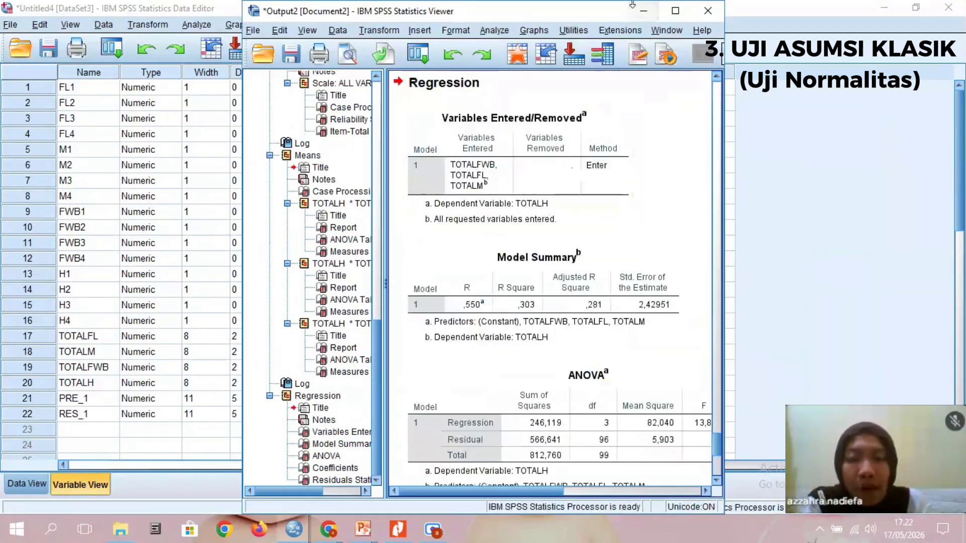
pyautogui.click(633, 6)
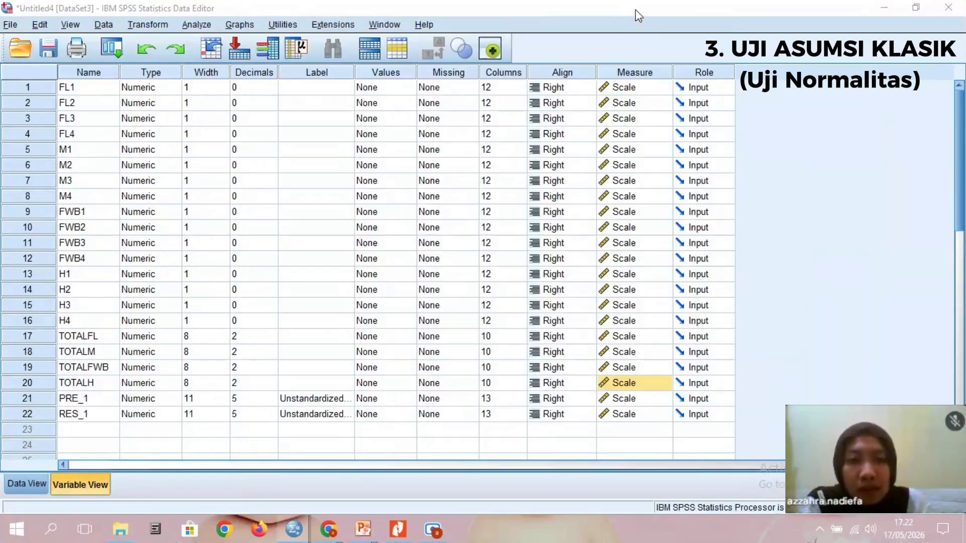
# - Run a legacy one-sample Kolmogorov-Smirnov test against the normal distribution on the unstandardized residual RES_1
pyautogui.click(203, 25)
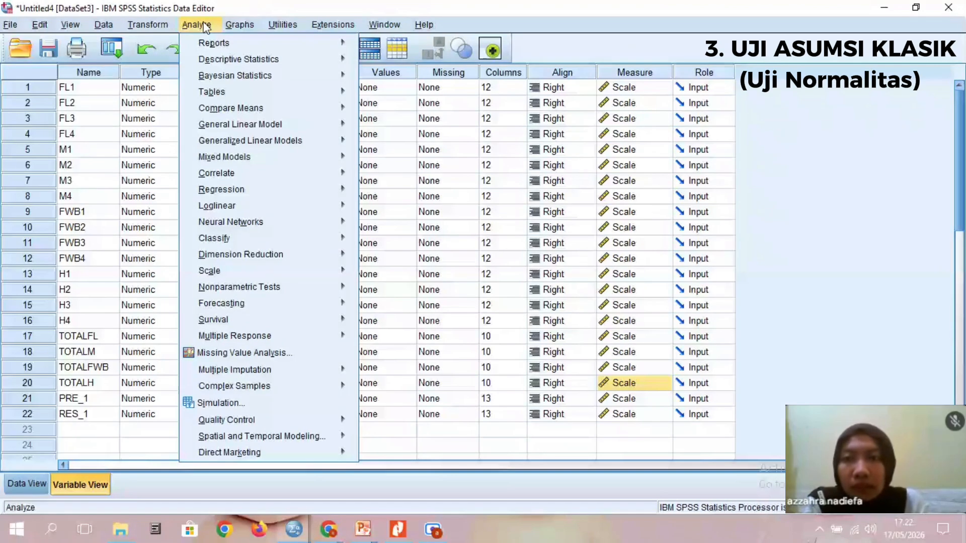
pyautogui.moveTo(312, 287)
pyautogui.moveTo(403, 340)
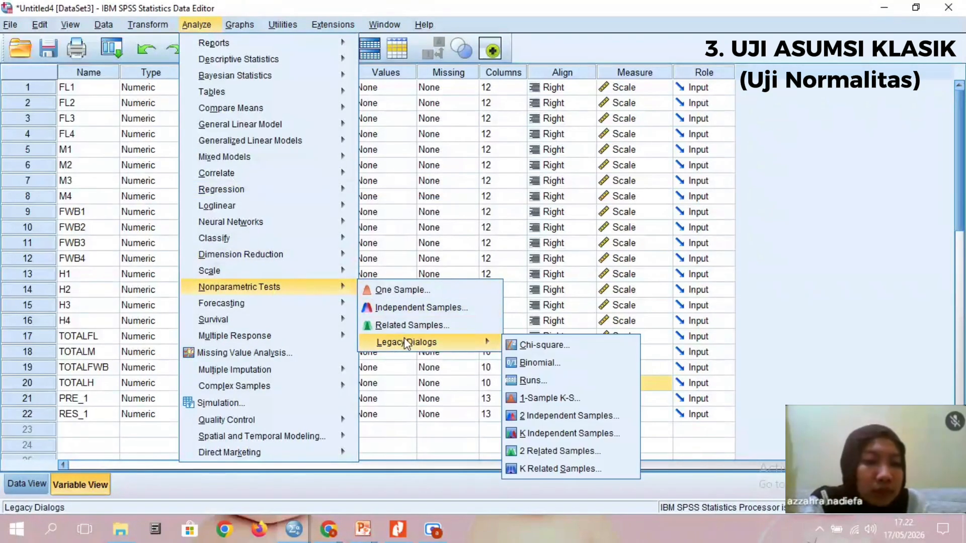
pyautogui.click(538, 400)
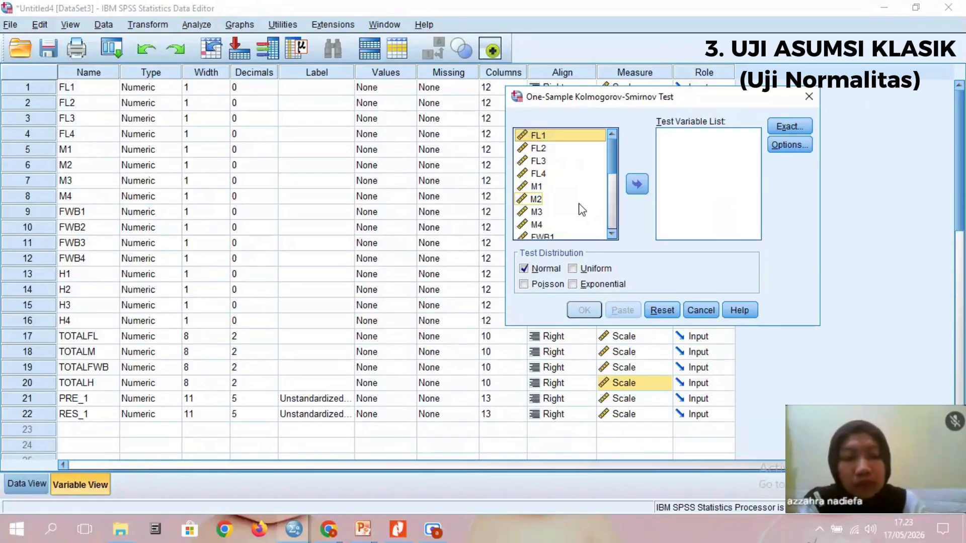
pyautogui.moveTo(611, 160); pyautogui.dragTo(612, 267)
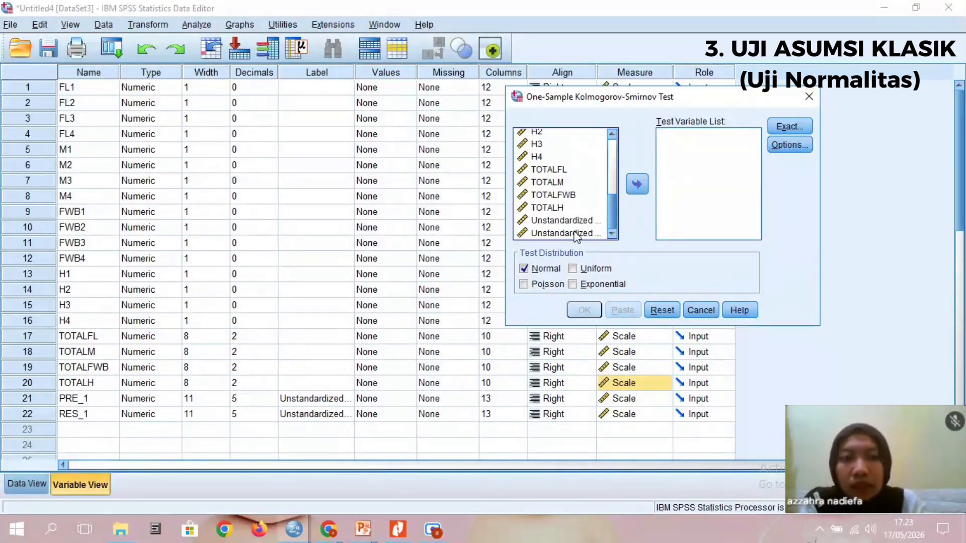
pyautogui.click(576, 234)
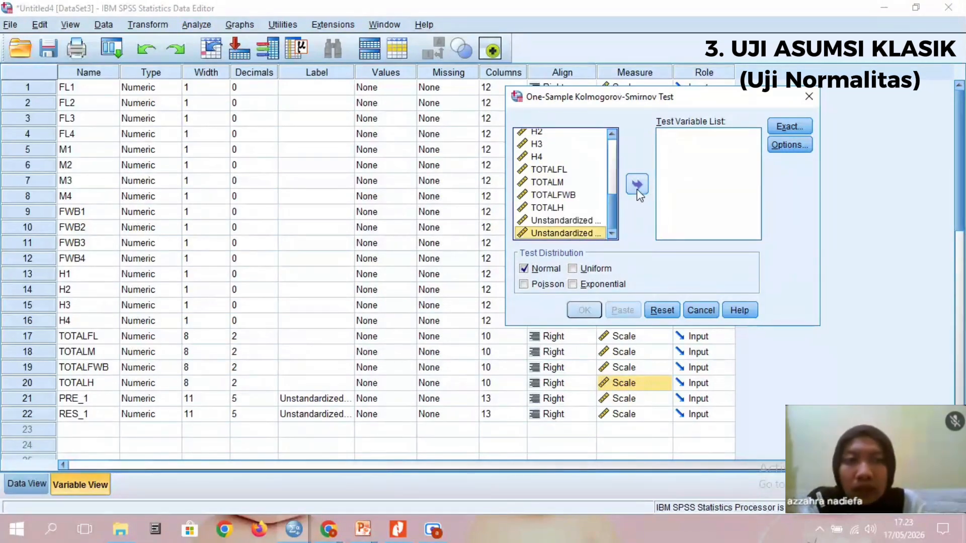
pyautogui.click(636, 185)
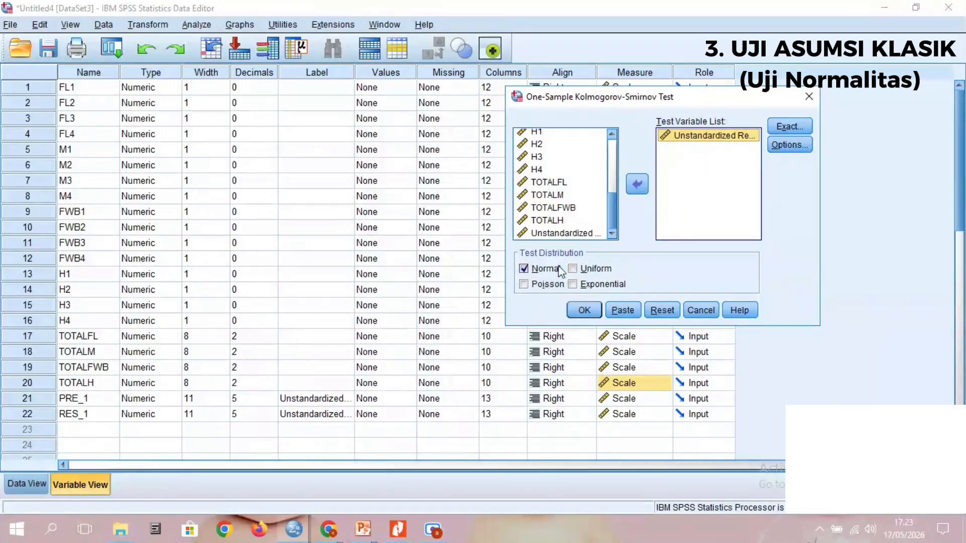
pyautogui.click(595, 312)
pyautogui.click(675, 11)
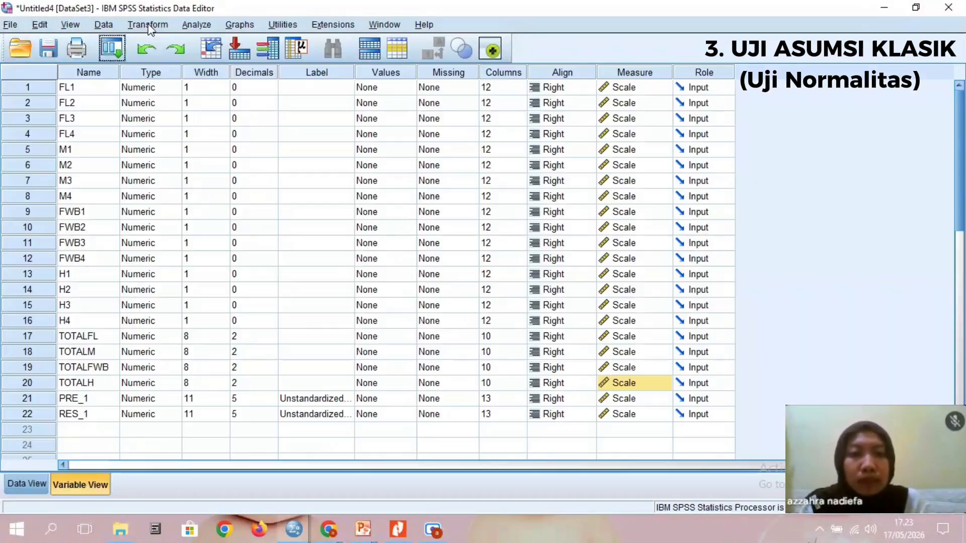
# - Rerun the linear regression of TOTALH on the three totals with unstandardized predicted values and residuals saved
pyautogui.click(191, 28)
pyautogui.moveTo(276, 187)
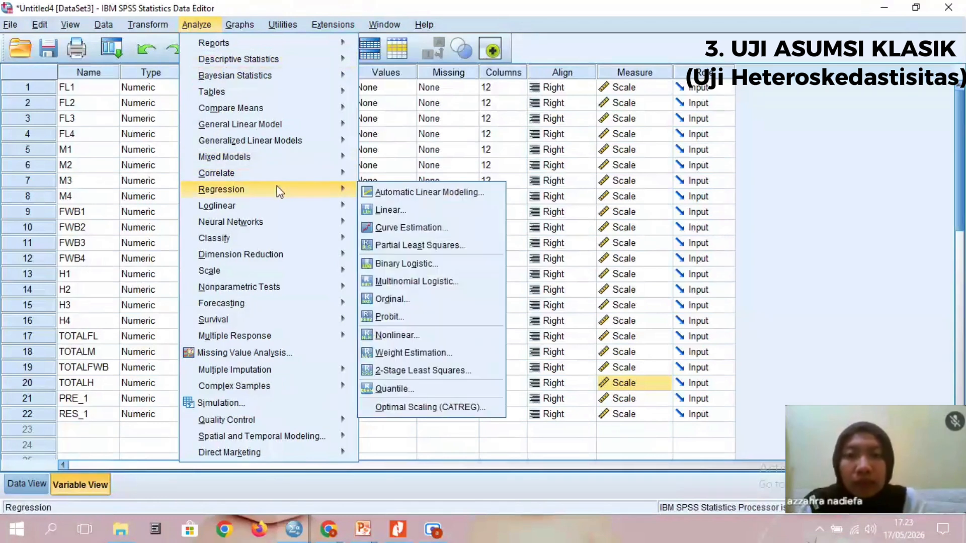
pyautogui.click(391, 210)
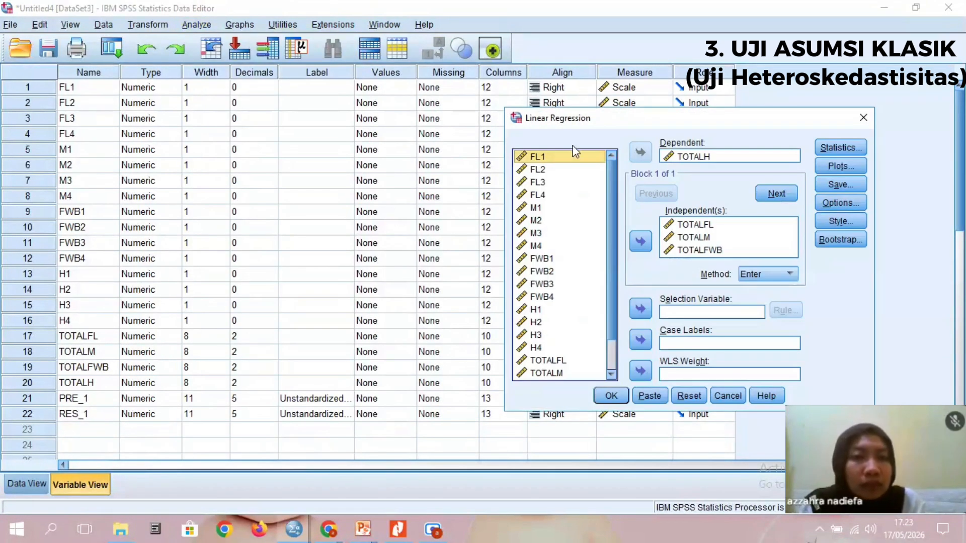
pyautogui.click(833, 184)
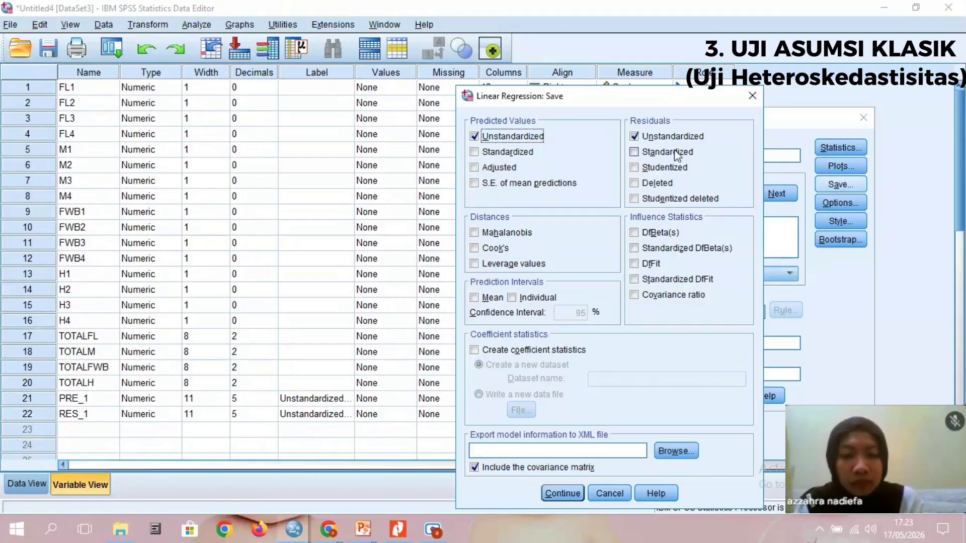
pyautogui.click(562, 493)
pyautogui.click(610, 396)
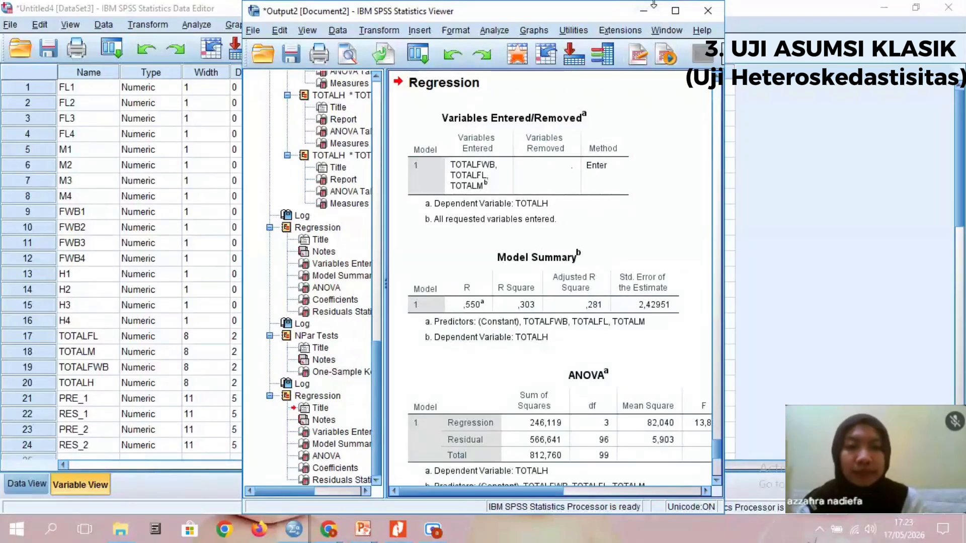
pyautogui.click(644, 10)
# - Start computing a new variable with Abs_RES as the target variable name
pyautogui.click(147, 25)
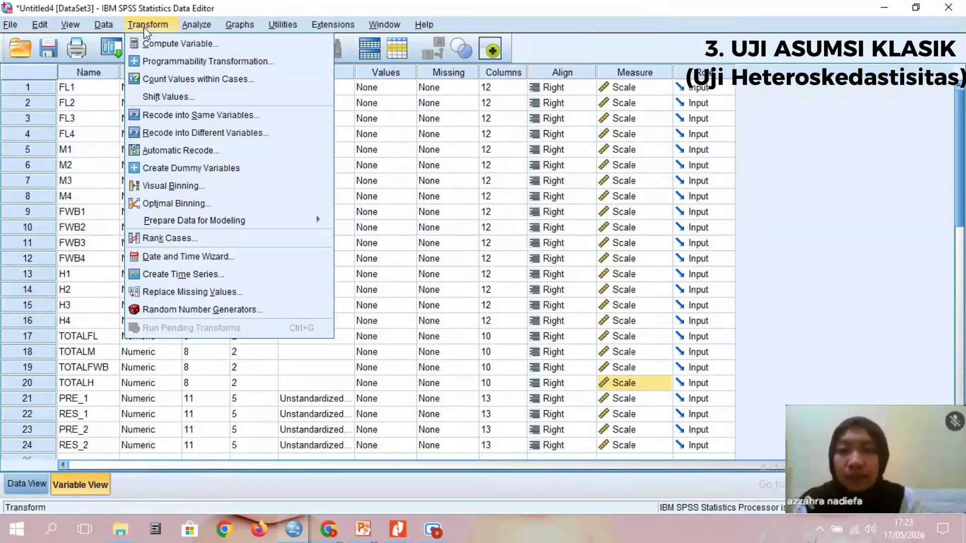
pyautogui.click(159, 43)
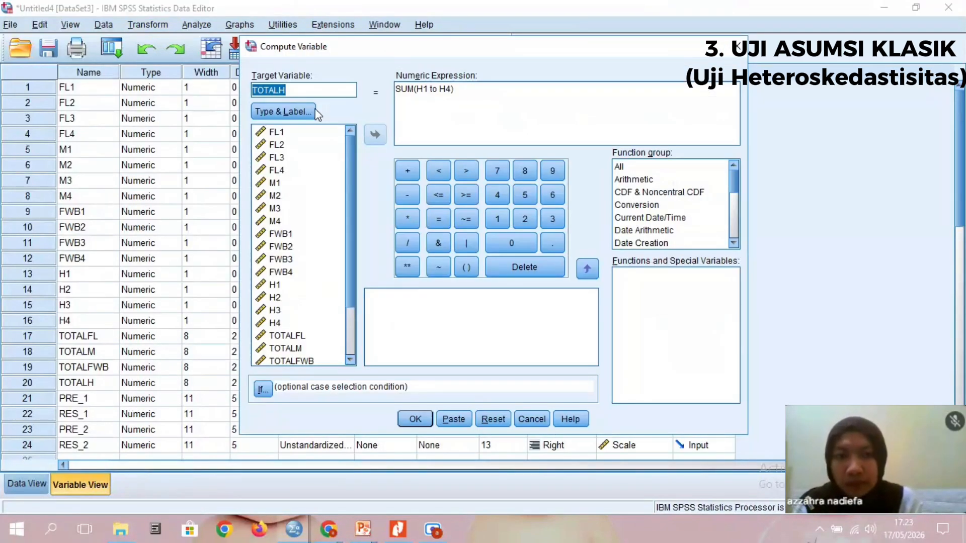
pyautogui.press('BackSpace')
pyautogui.write('A')
pyautogui.press('BackSpace')
pyautogui.write('Abs_RES')
# - Replace the numeric expression with ABS(RES_1) and compute the variable
pyautogui.doubleClick(401, 89)
pyautogui.write('ABS')
pyautogui.moveTo(415, 89)
pyautogui.mouseDown()
pyautogui.moveTo(450, 90)
pyautogui.moveTo(426, 91)
pyautogui.mouseUp()
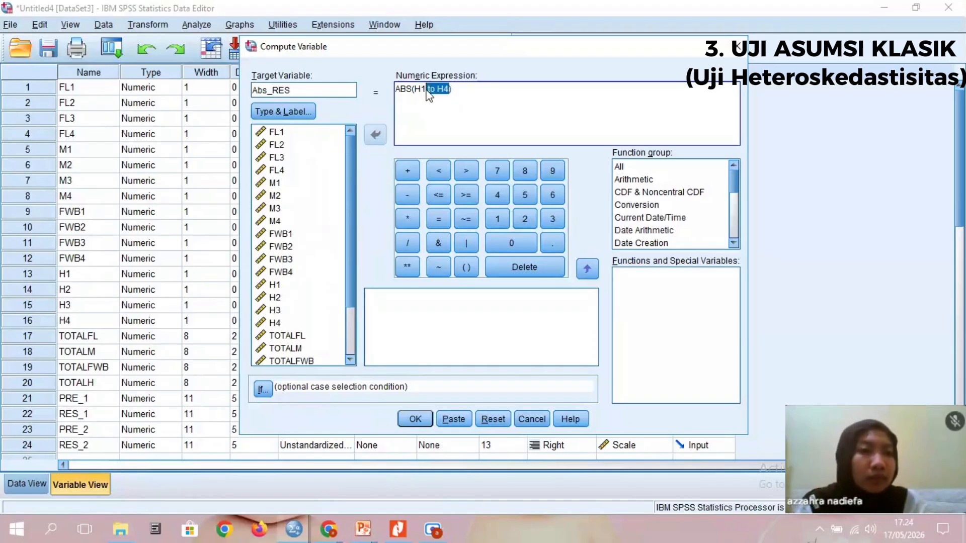
pyautogui.press('BackSpace')
pyautogui.press('BackSpace')
pyautogui.press('BackSpace')
pyautogui.scroll(-2, 306, 335)
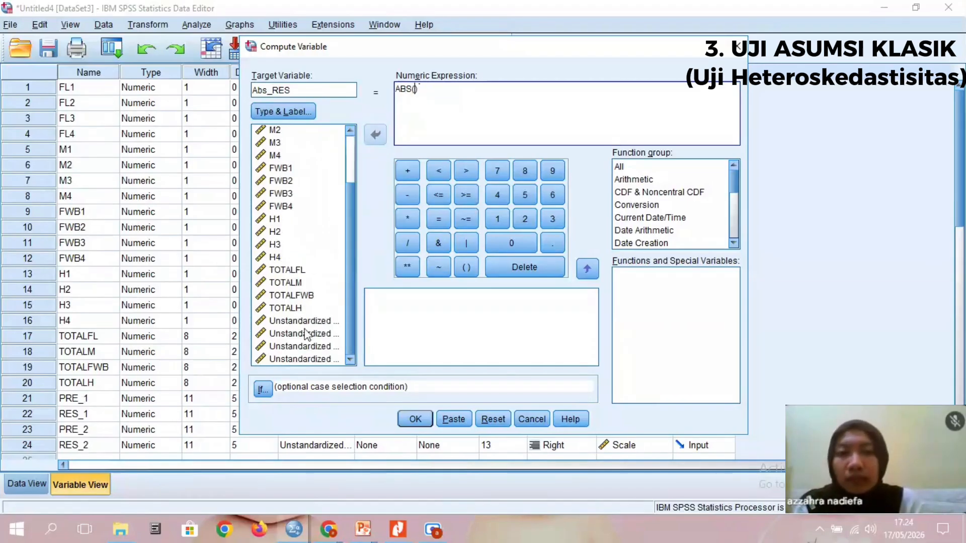
pyautogui.doubleClick(312, 334)
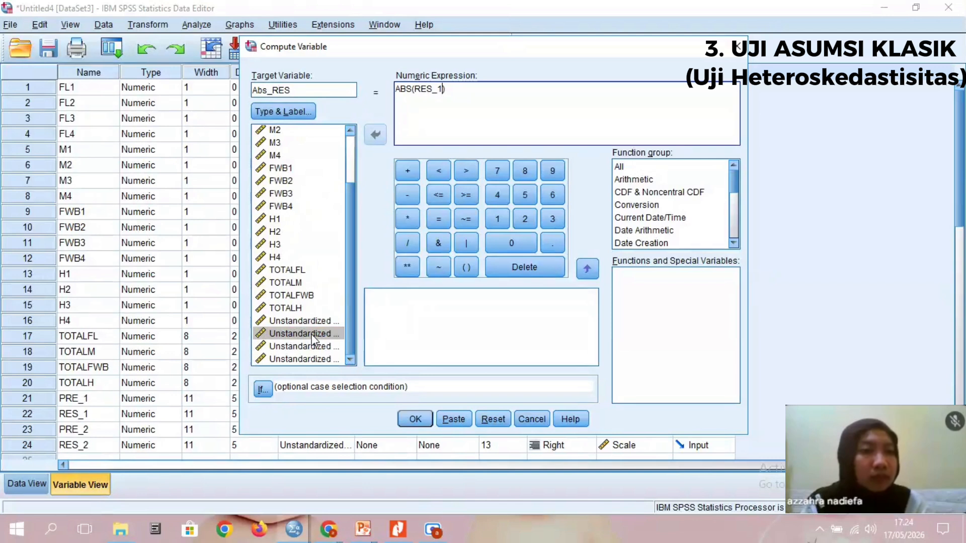
pyautogui.click(415, 419)
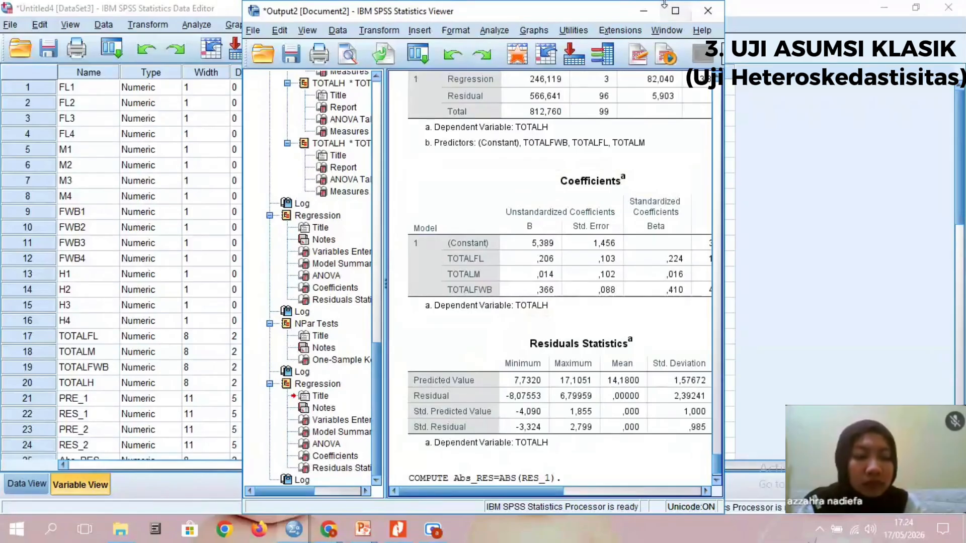
pyautogui.click(643, 10)
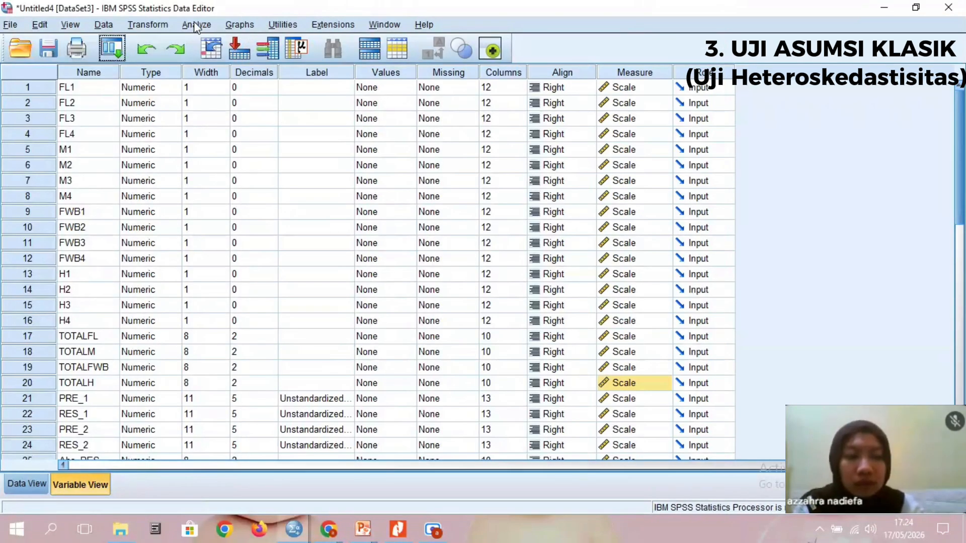
# - Replace TOTALH with Abs_RES as the dependent variable of the linear regression
pyautogui.click(196, 25)
pyautogui.moveTo(252, 189)
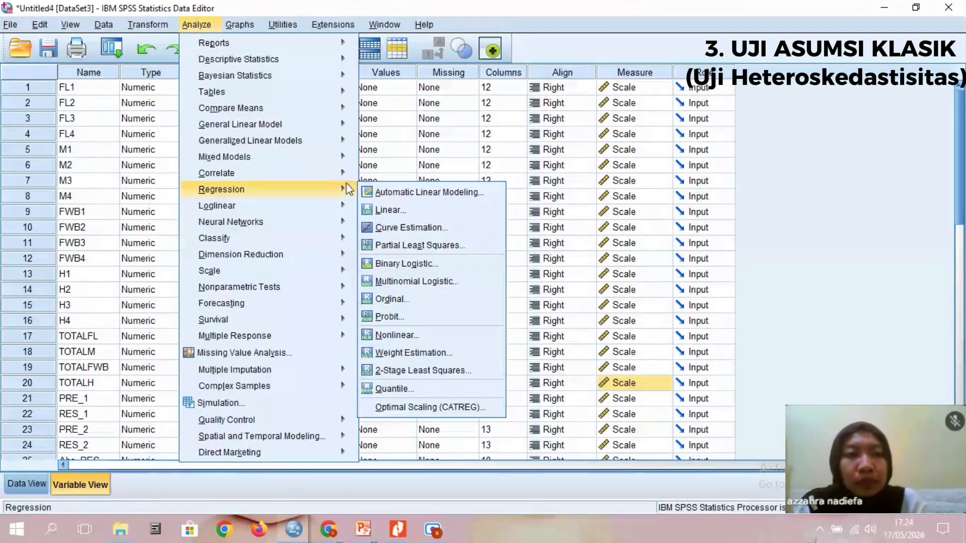
pyautogui.click(399, 210)
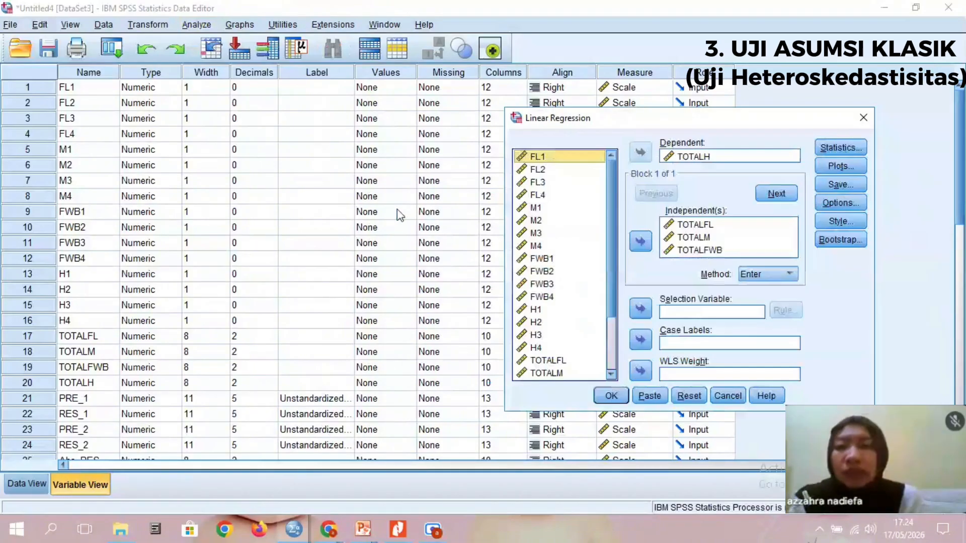
pyautogui.doubleClick(693, 157)
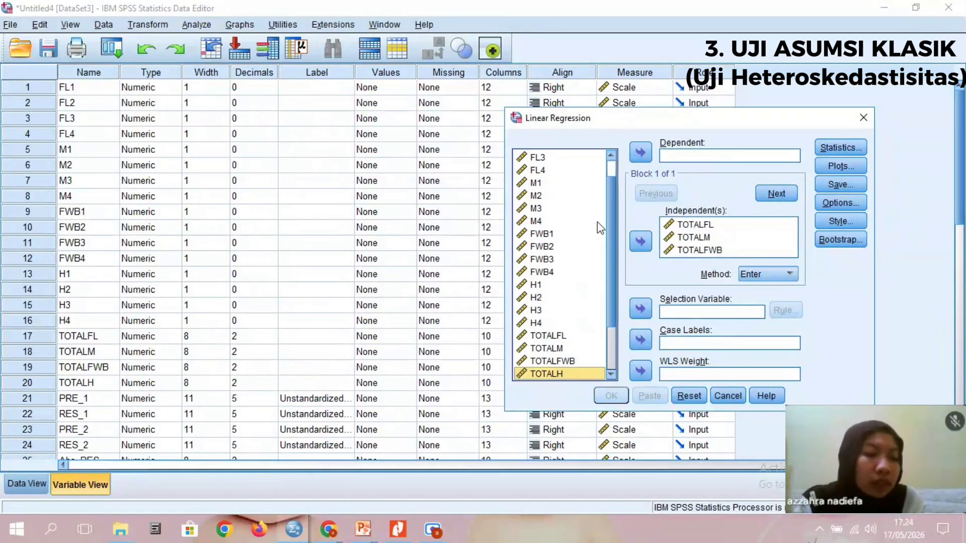
pyautogui.scroll(-2, 568, 287)
pyautogui.click(563, 373)
pyautogui.click(638, 157)
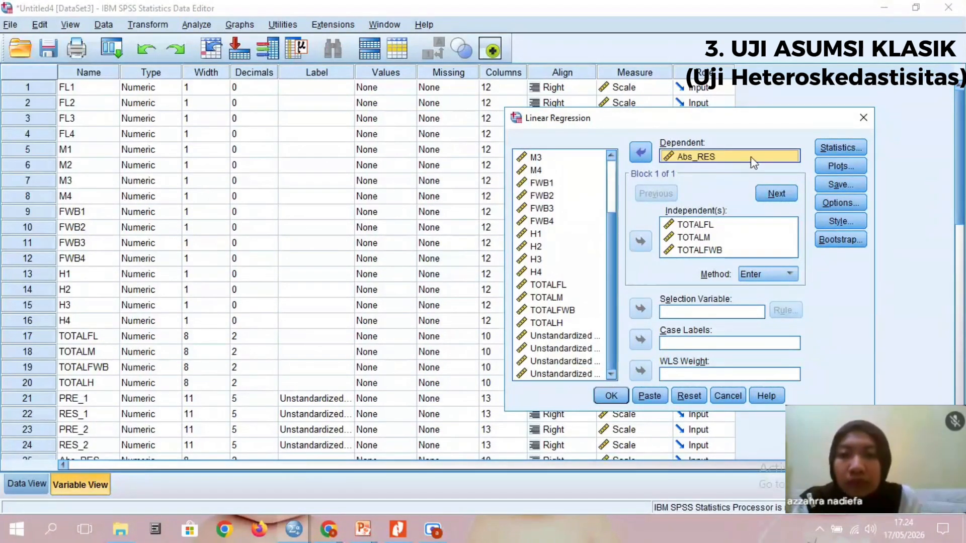
# - Turn off saving of unstandardized residuals, run the regression on Abs_RES, and review its coefficients table
pyautogui.click(837, 184)
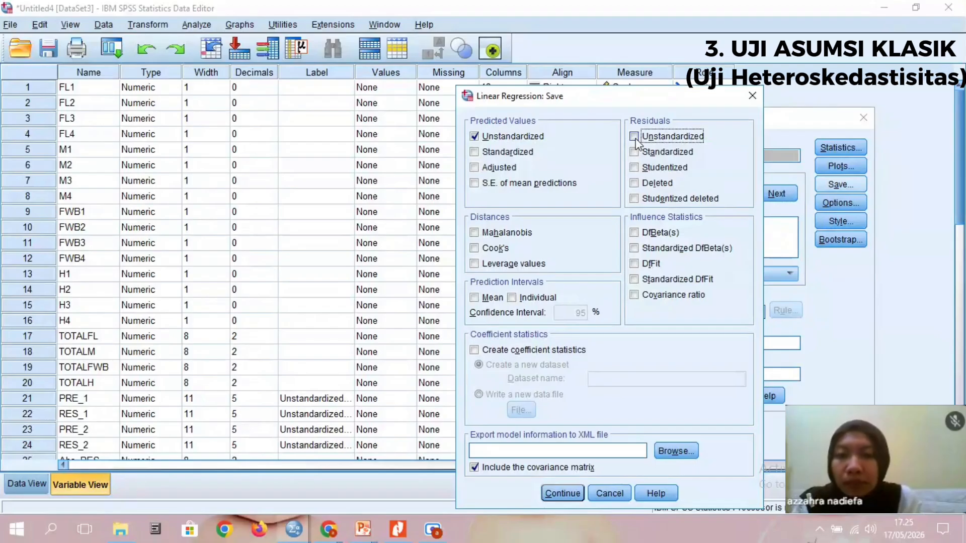
pyautogui.click(562, 492)
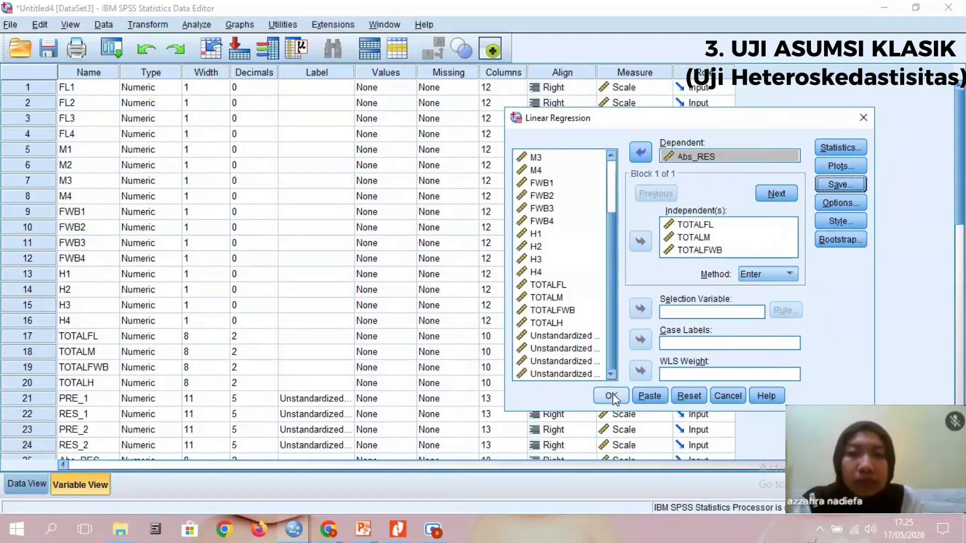
pyautogui.click(612, 398)
pyautogui.click(675, 8)
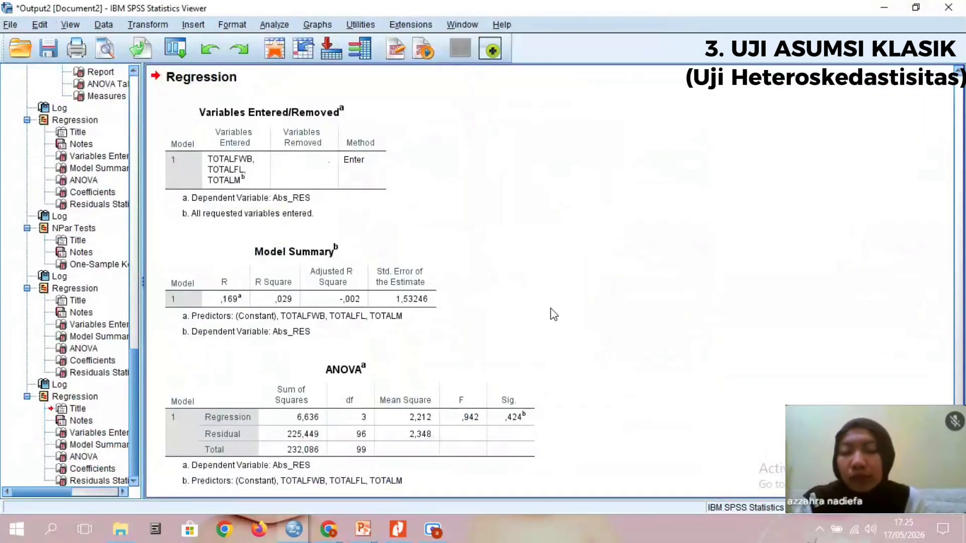
pyautogui.scroll(-5, 554, 315)
pyautogui.scroll(-1, 554, 315)
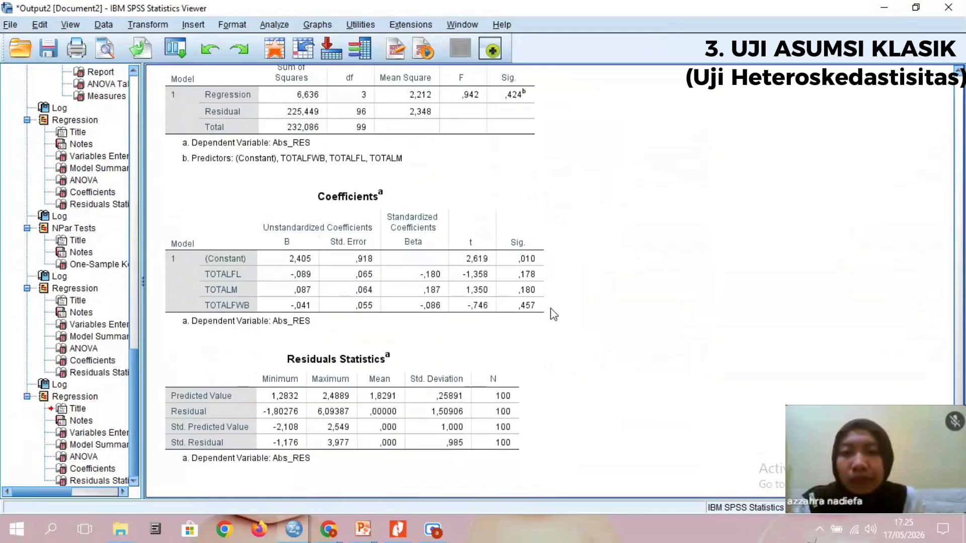
pyautogui.click(883, 8)
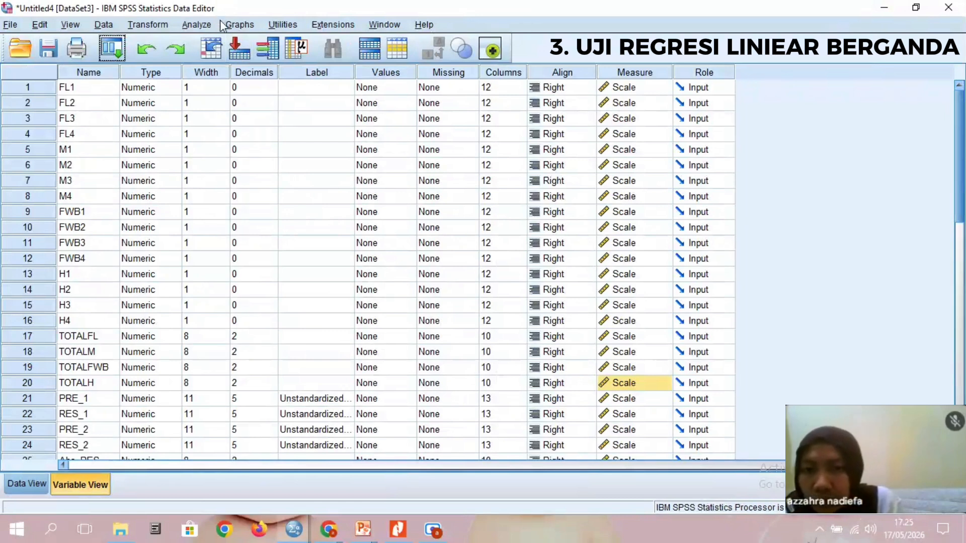
# - Open the linear regression setup and replace Abs_RES with TOTALH as the dependent variable
pyautogui.click(205, 26)
pyautogui.moveTo(281, 189)
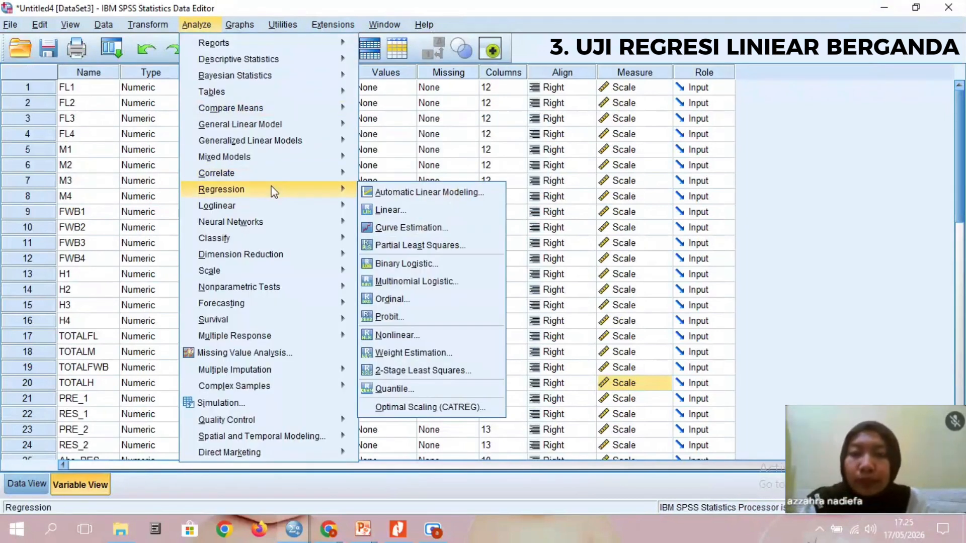
pyautogui.click(422, 208)
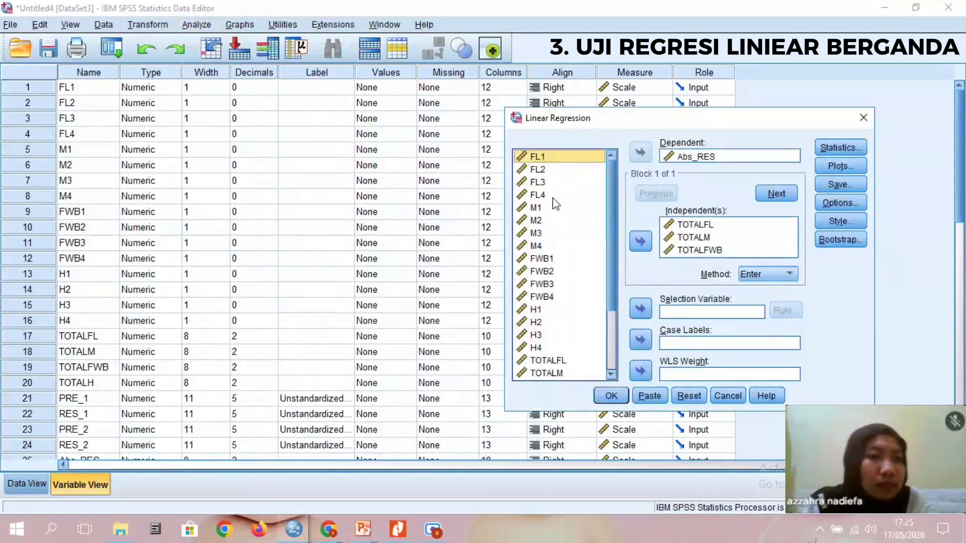
pyautogui.click(685, 156)
pyautogui.click(640, 153)
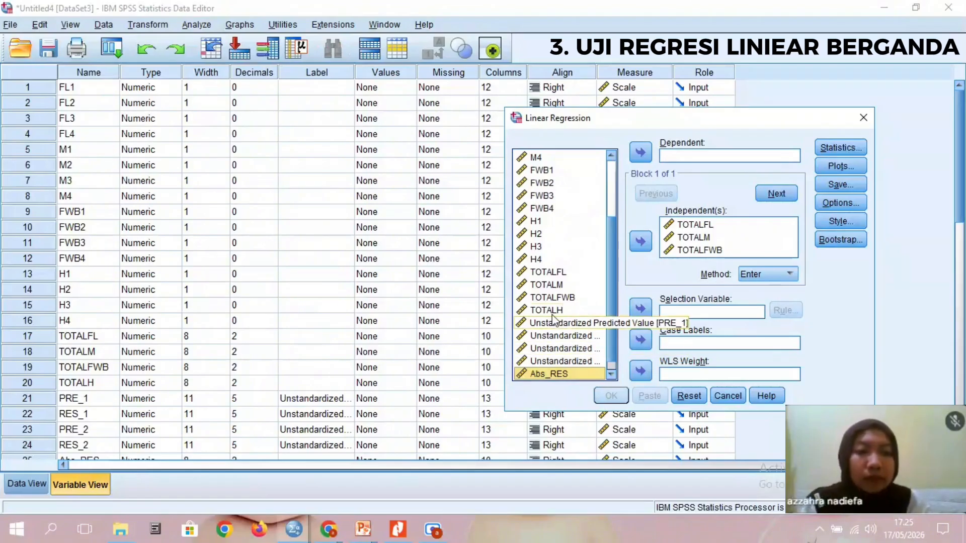
pyautogui.click(546, 309)
pyautogui.click(639, 153)
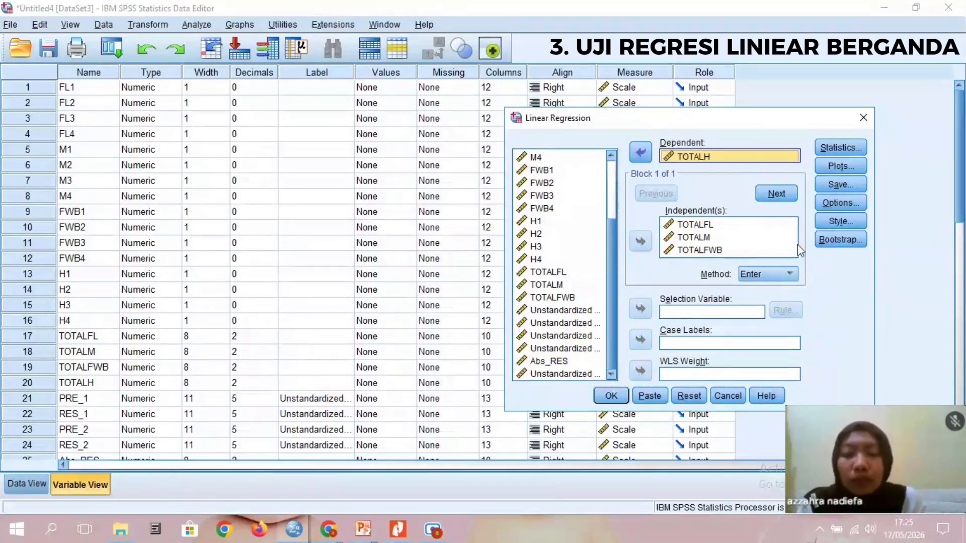
# - Keep Estimates and Model fit as the regression statistics, run the regression on TOTALH, and review the output down to the coefficients table
pyautogui.click(841, 151)
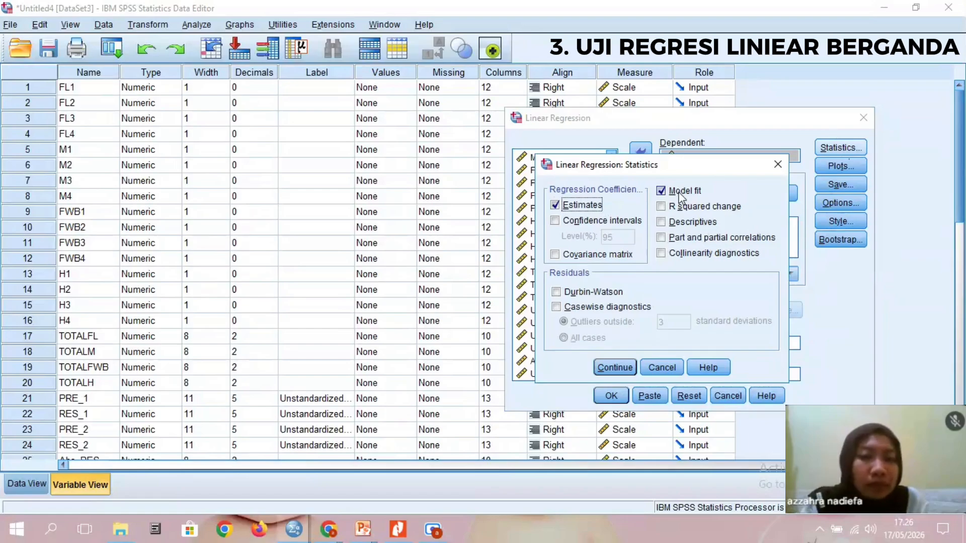
pyautogui.click(615, 367)
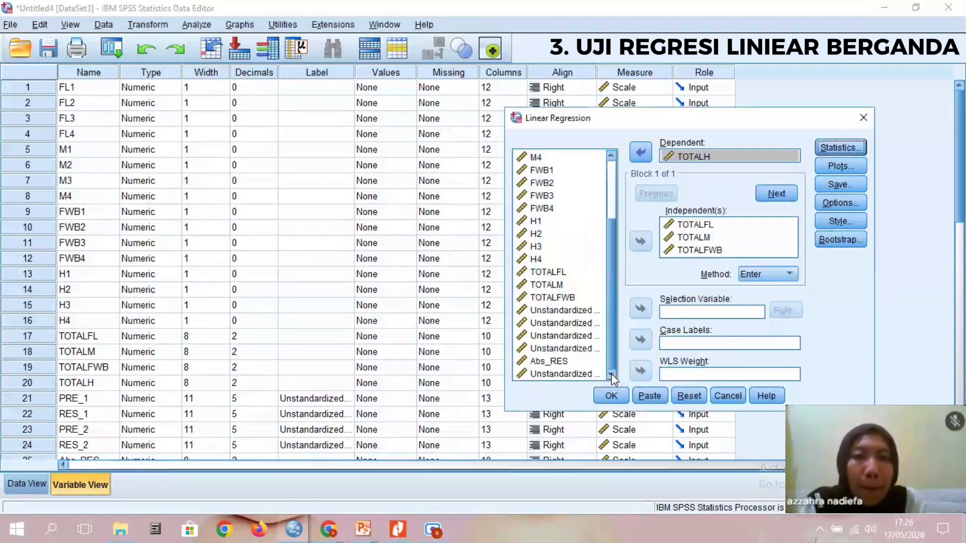
pyautogui.click(611, 396)
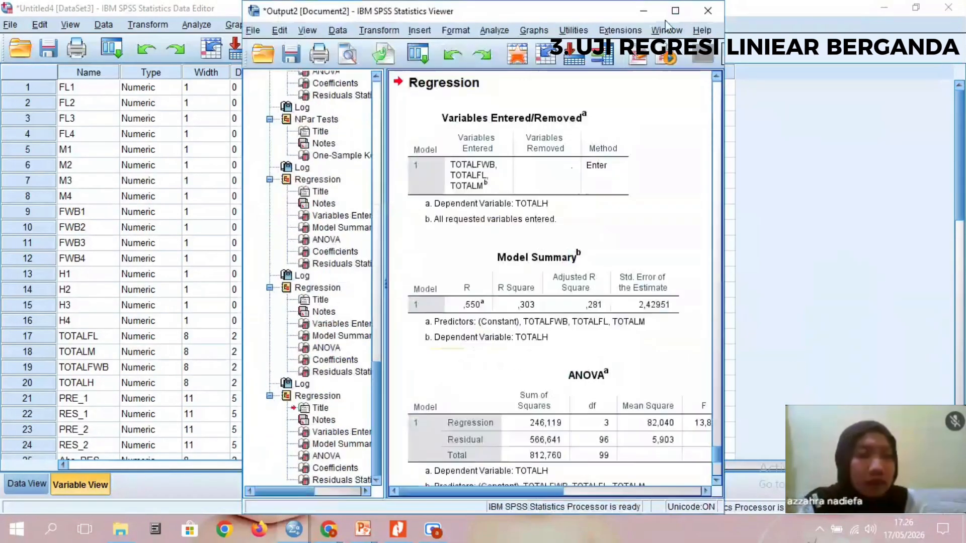
pyautogui.click(675, 11)
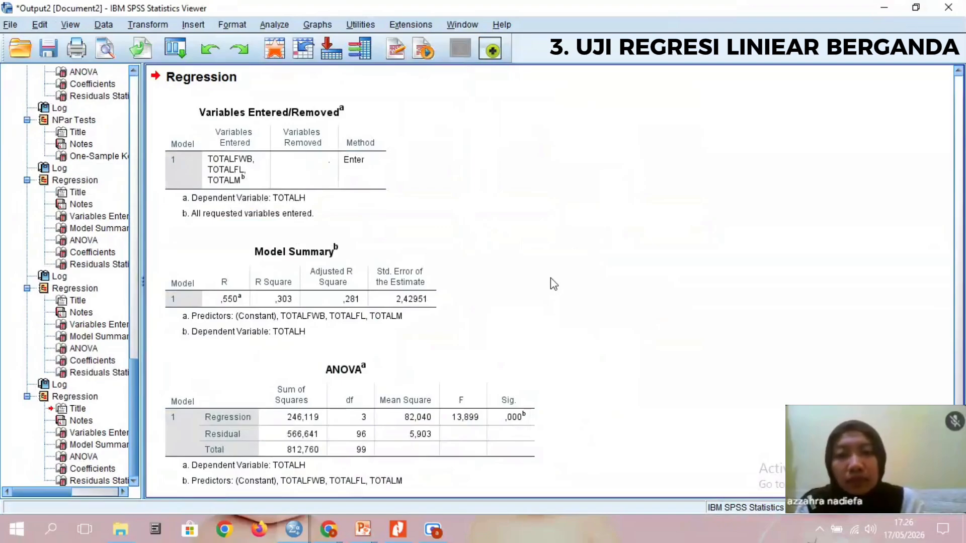
pyautogui.scroll(-6, 553, 284)
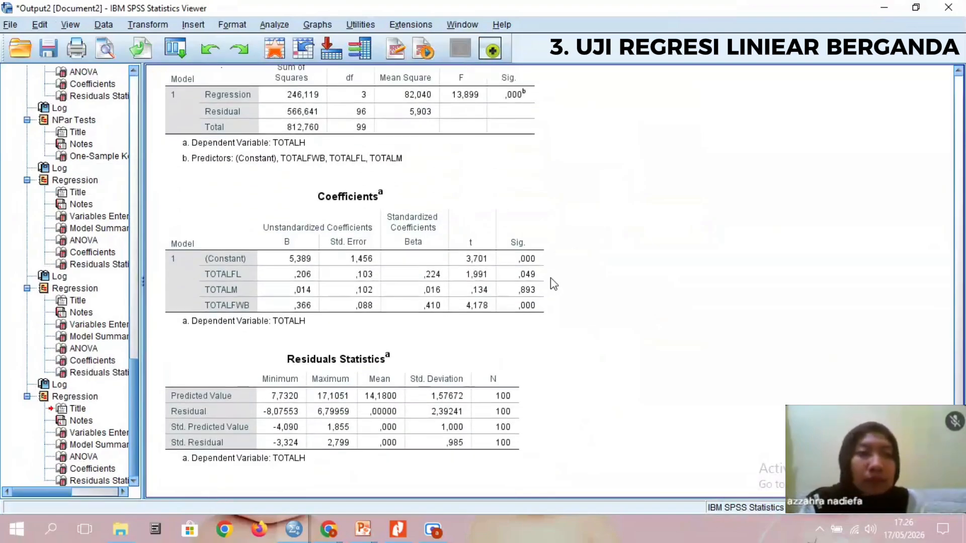